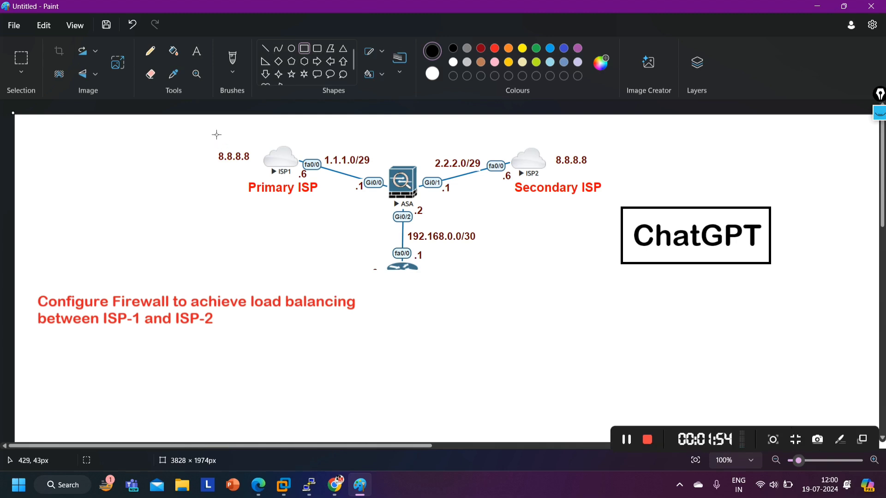
Draw a black rectangular border around the ASA network diagram.
mouse_move(200, 123)
mouse_down()
mouse_move(530, 307)
mouse_move(593, 298)
mouse_move(619, 281)
mouse_up()
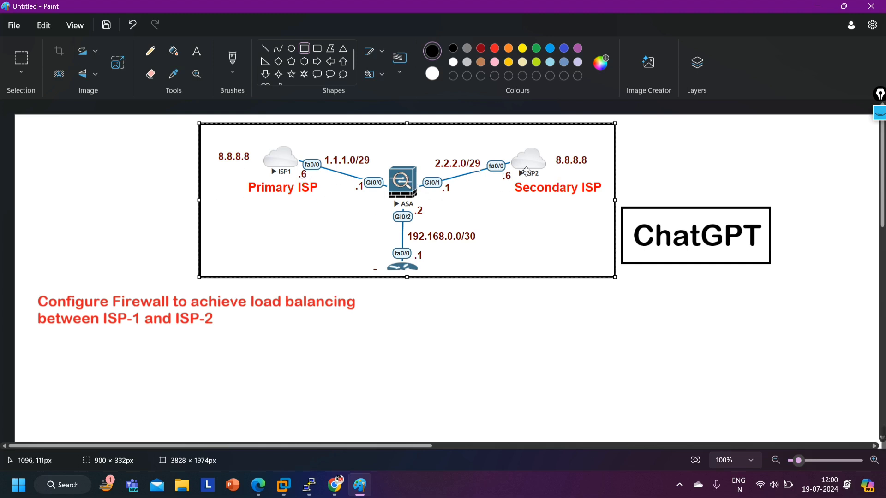
click(678, 174)
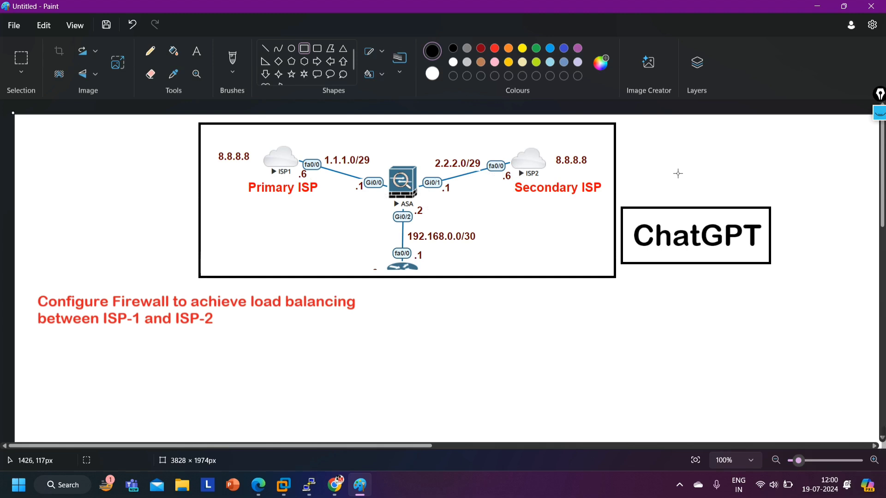
Type the heading 'Load bALANCING' in blue below the diagram.
click(550, 48)
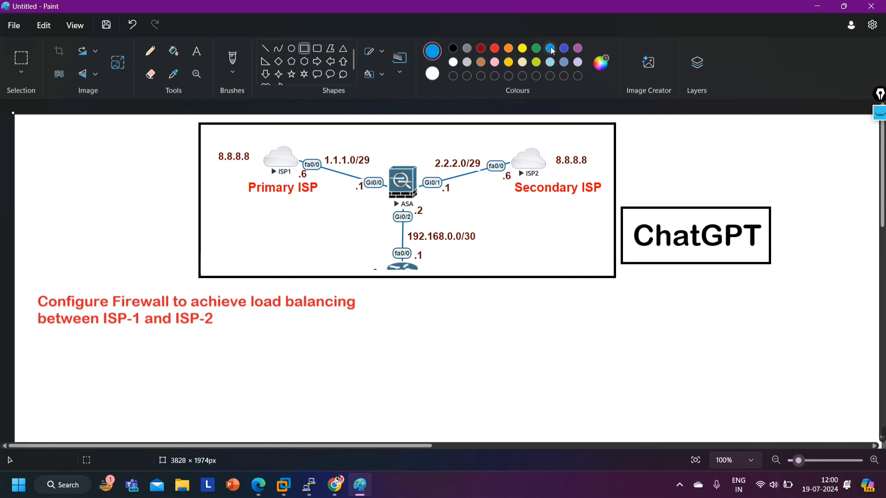
click(201, 54)
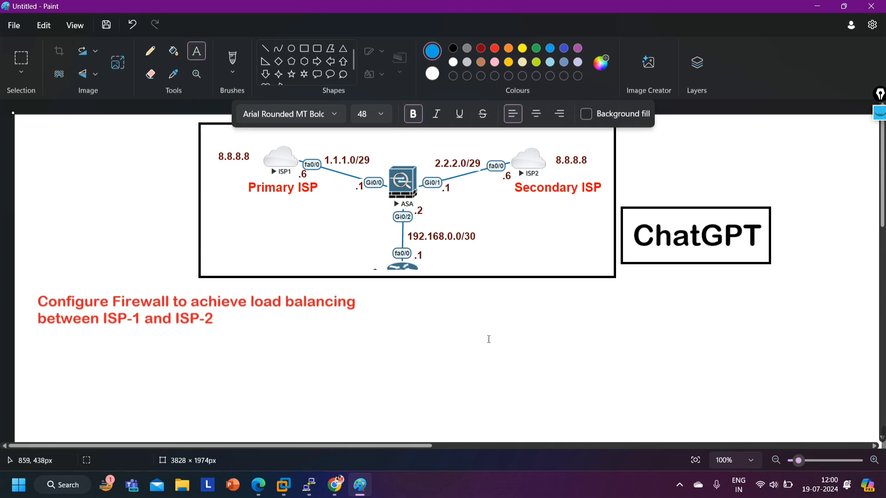
click(417, 325)
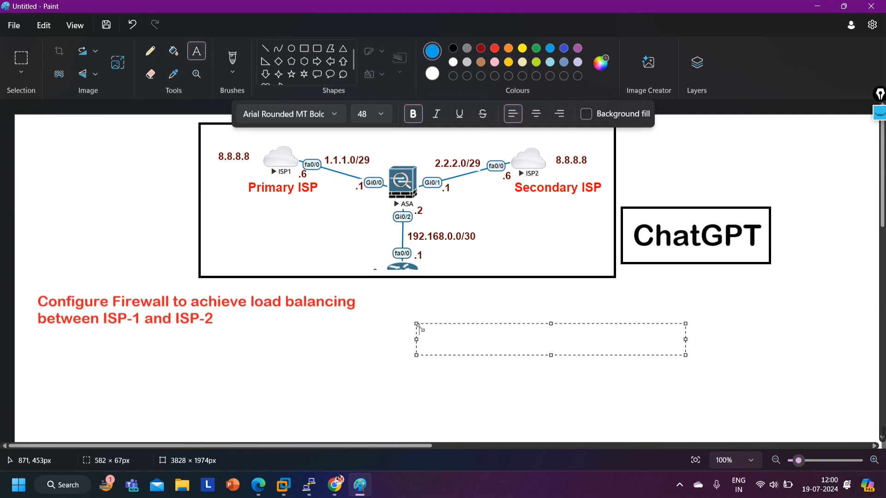
text(Load b)
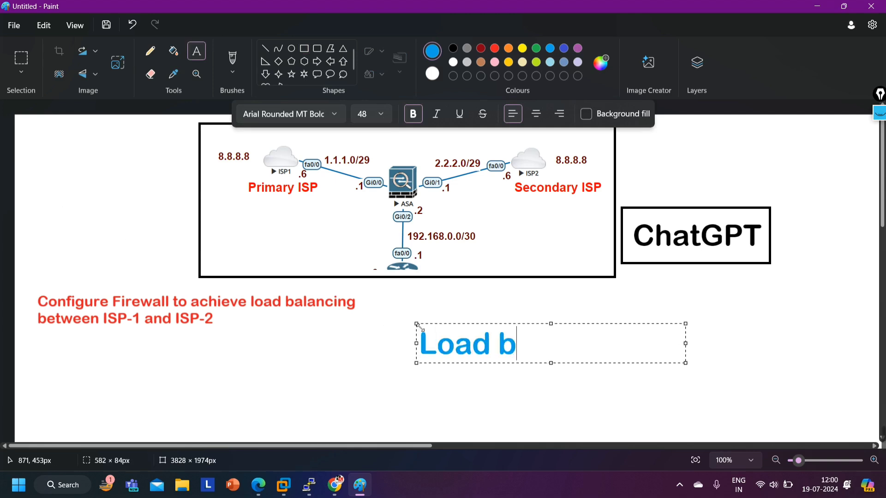
text(ALANCING)
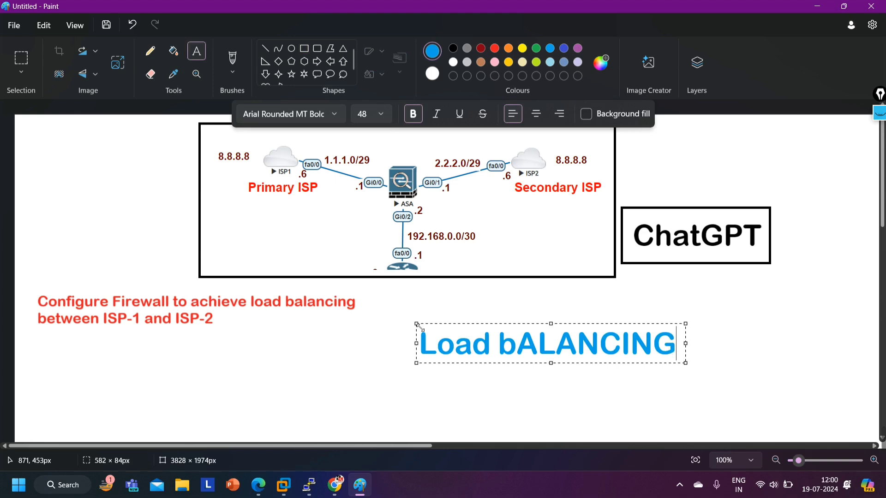
Correct the heading to 'Load BALANCING', commit it, and switch to ChatGPT in Chrome.
click(517, 352)
key(BackSpace)
text(B)
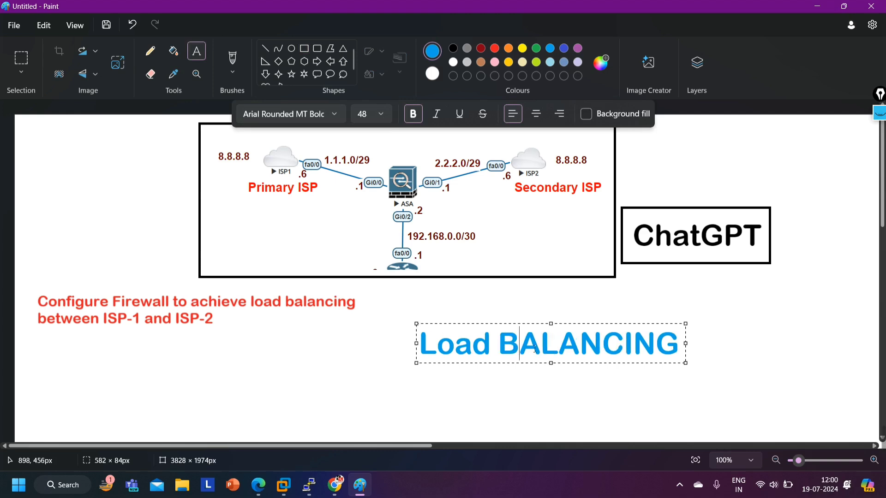
click(490, 354)
click(707, 320)
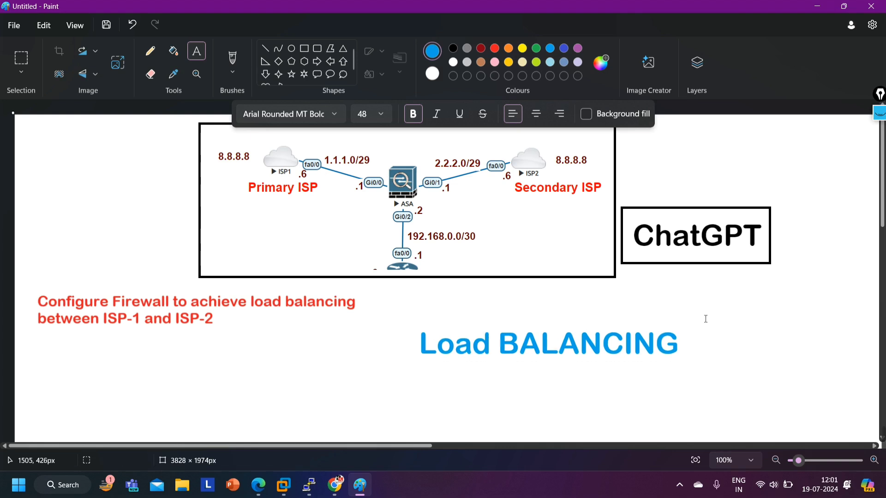
click(335, 485)
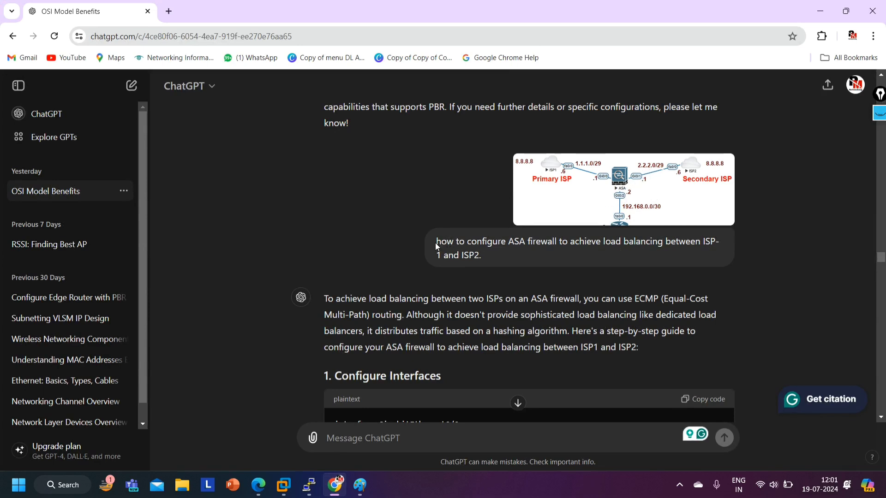
Select the ASA load-balancing question in ChatGPT, then minimize Chrome to return to Paint.
drag(436, 243, 534, 259)
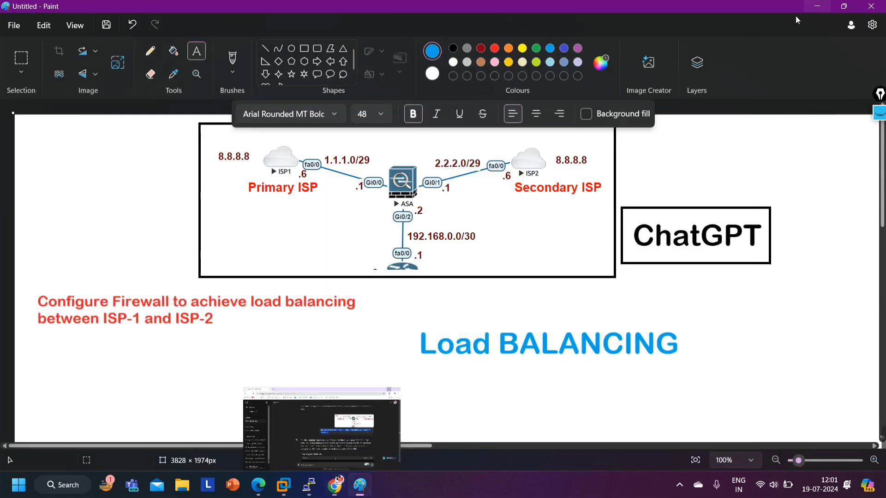
click(820, 11)
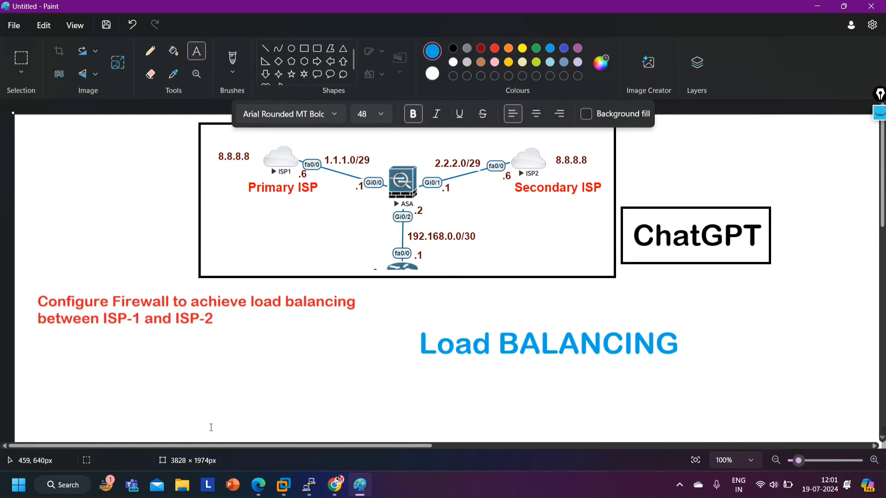
Type 'What is ospf?' in a lower-left text box, then delete it again.
click(46, 363)
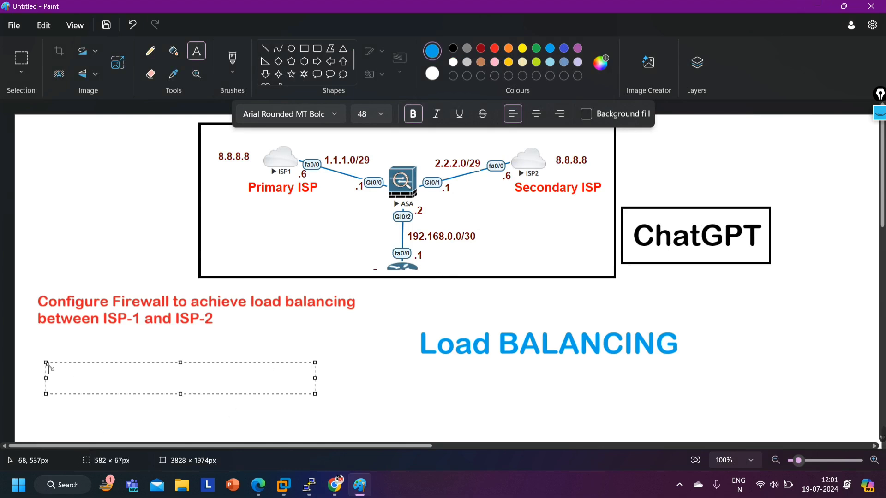
text(What)
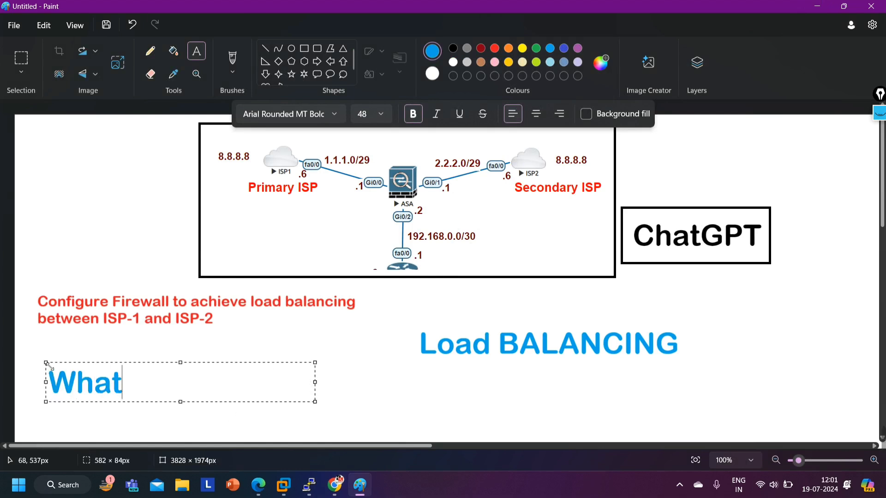
text( is ospf?)
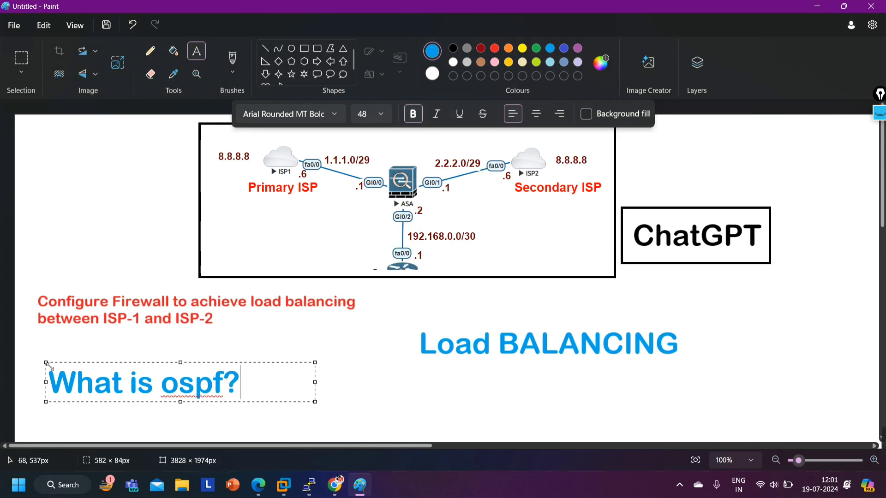
key(Return)
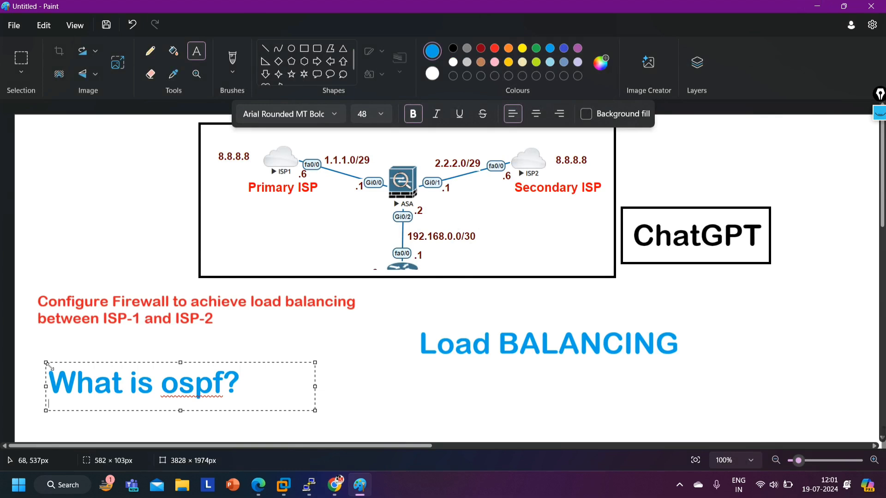
key(ctrl+a)
key(BackSpace)
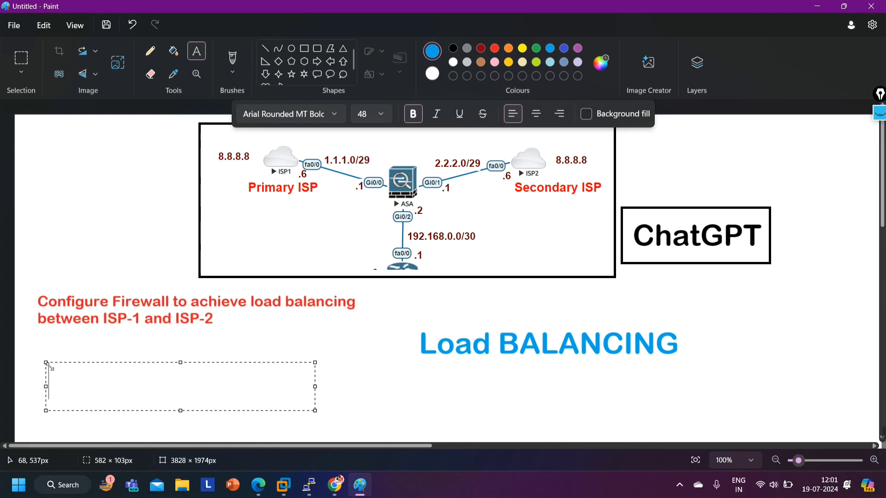
Back in ChatGPT, highlight the phrase about load balancing two ISPs with ECMP.
click(334, 484)
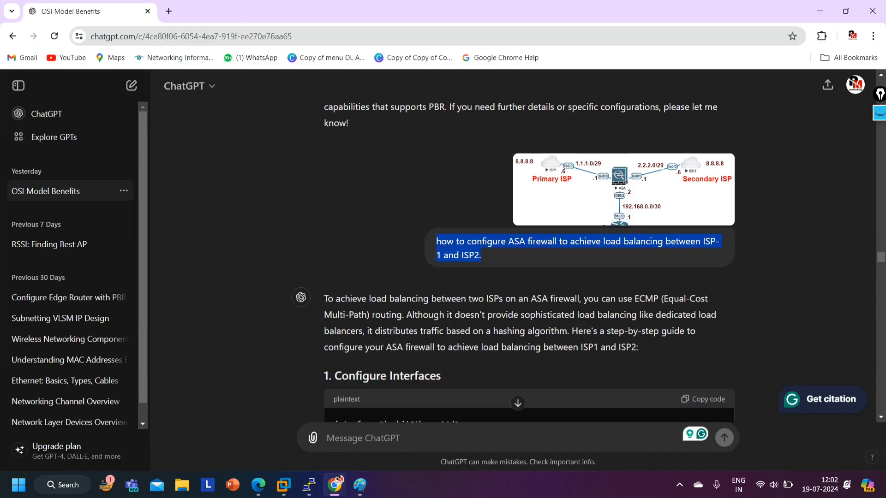
drag(361, 299, 657, 308)
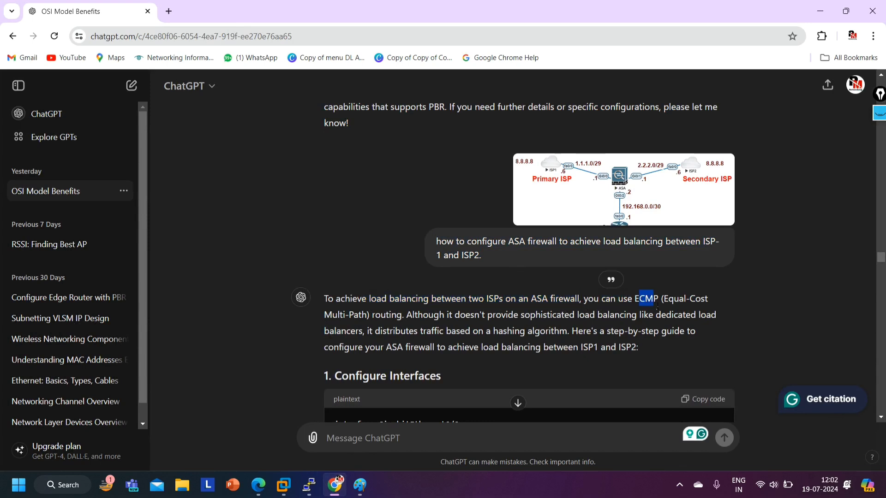
double_click(657, 305)
scroll(593, 314, down, 5)
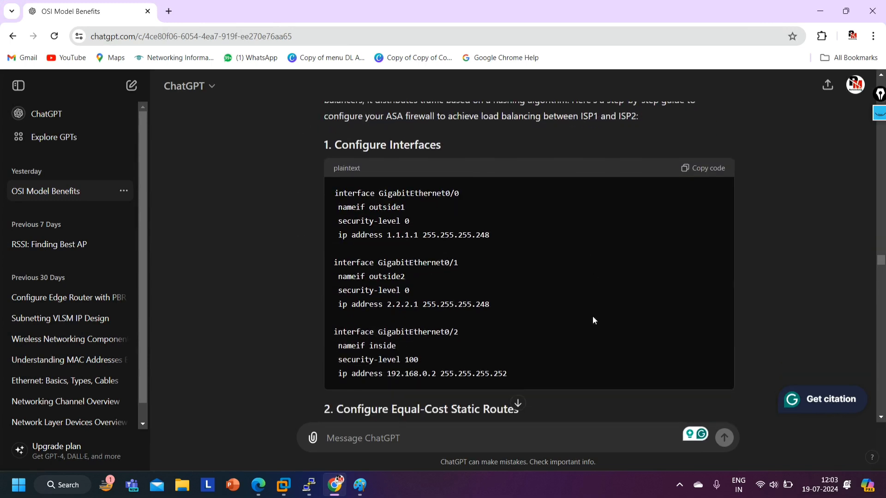
scroll(593, 317, down, 1)
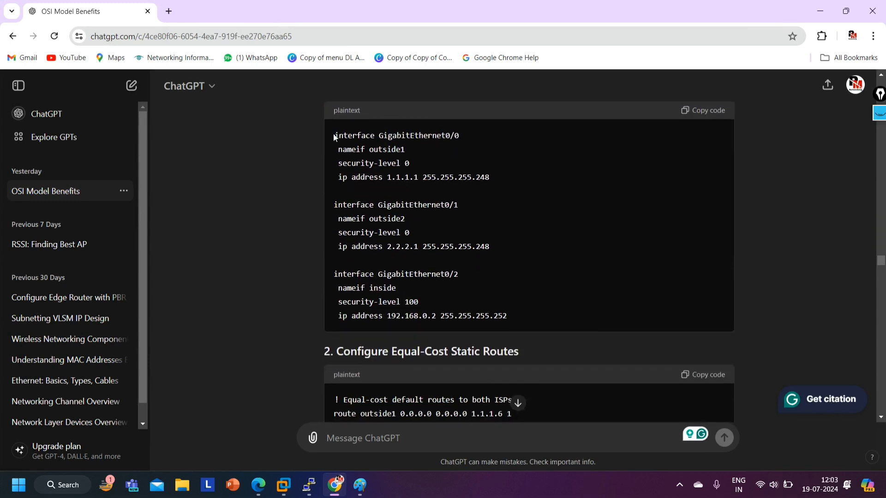
Highlight the outside1, outside2 and inside interface settings, then scroll to equal-cost static routes.
drag(333, 133, 466, 142)
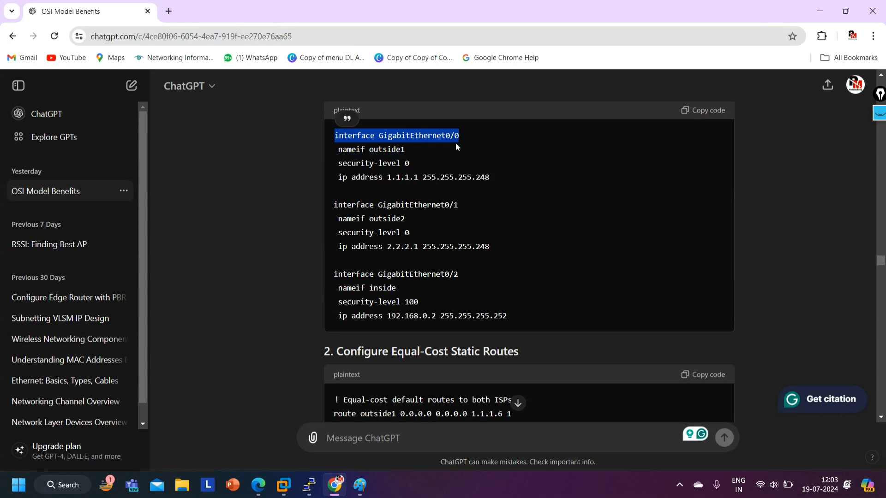
drag(339, 149, 412, 149)
drag(356, 163, 471, 177)
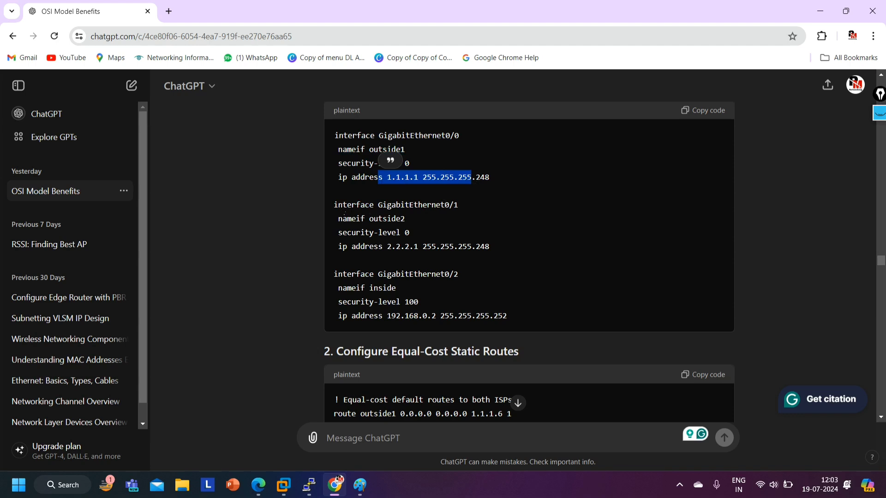
drag(341, 205, 487, 210)
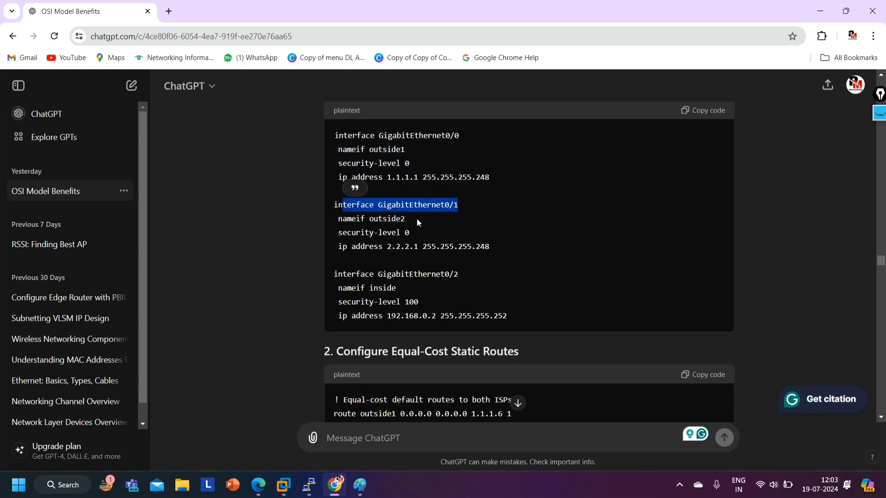
drag(361, 218, 428, 234)
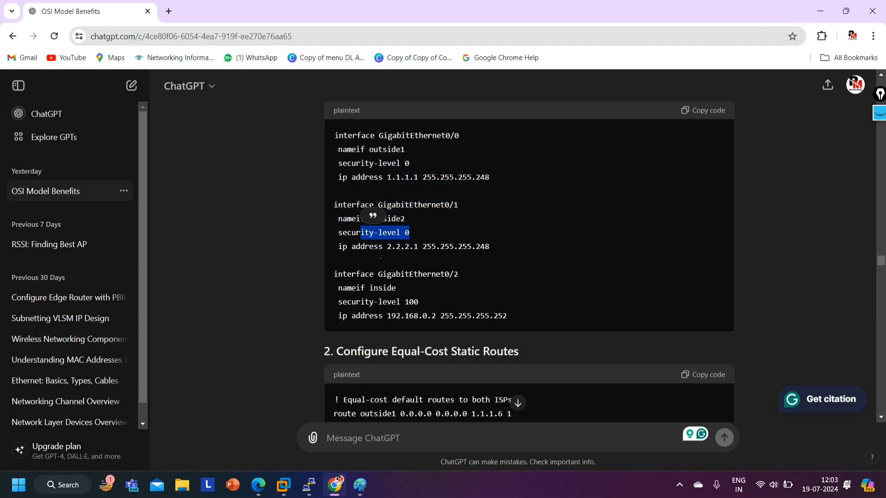
drag(379, 247, 513, 250)
drag(376, 274, 528, 275)
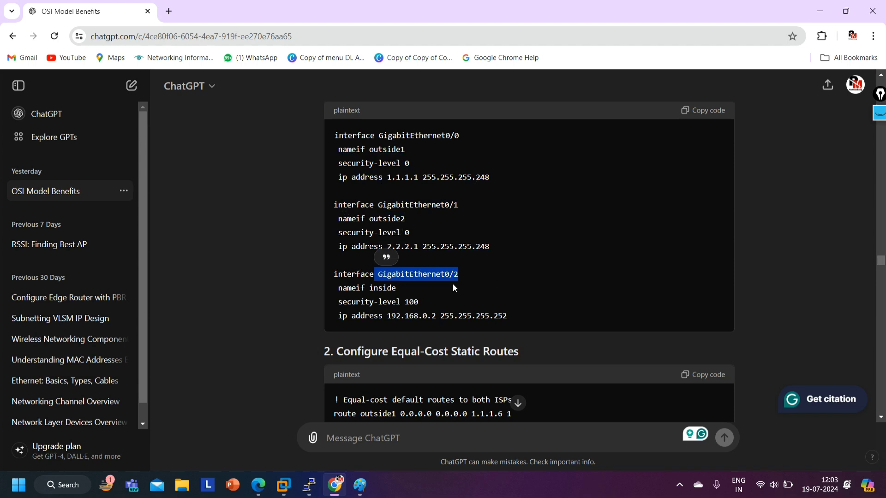
drag(361, 301, 534, 311)
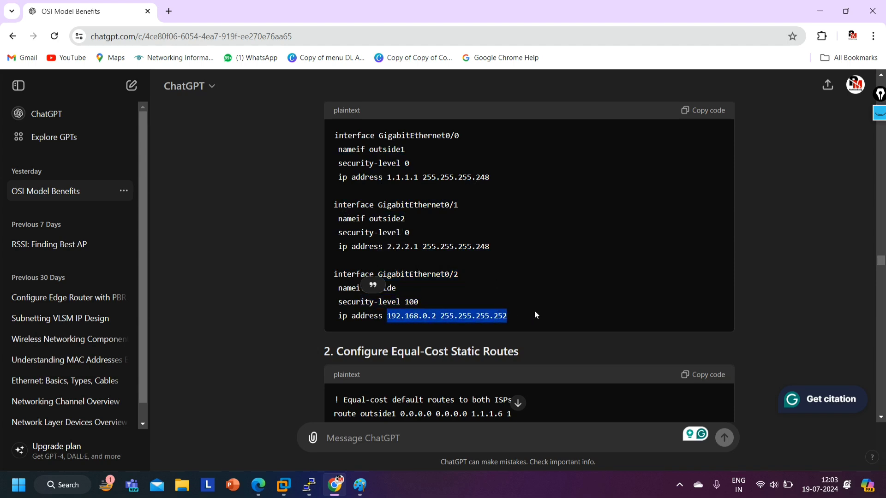
scroll(434, 354, down, 1)
scroll(434, 354, down, 2)
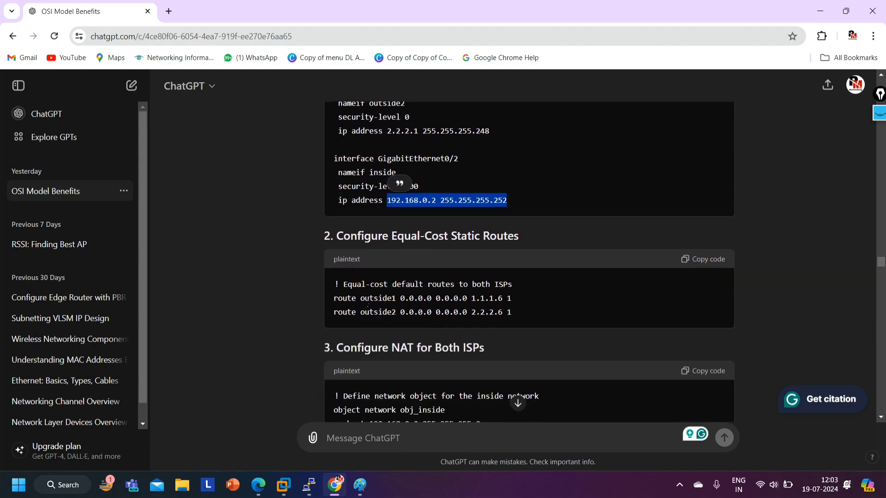
drag(351, 285, 542, 290)
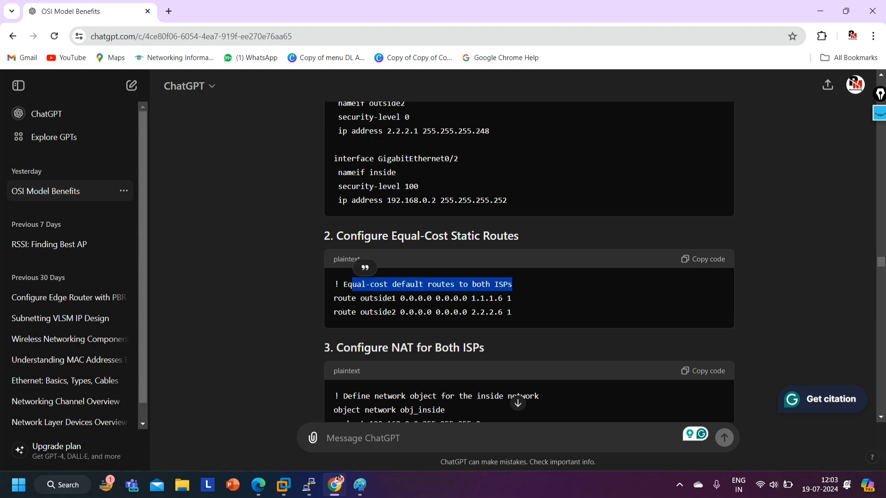
drag(334, 298, 504, 305)
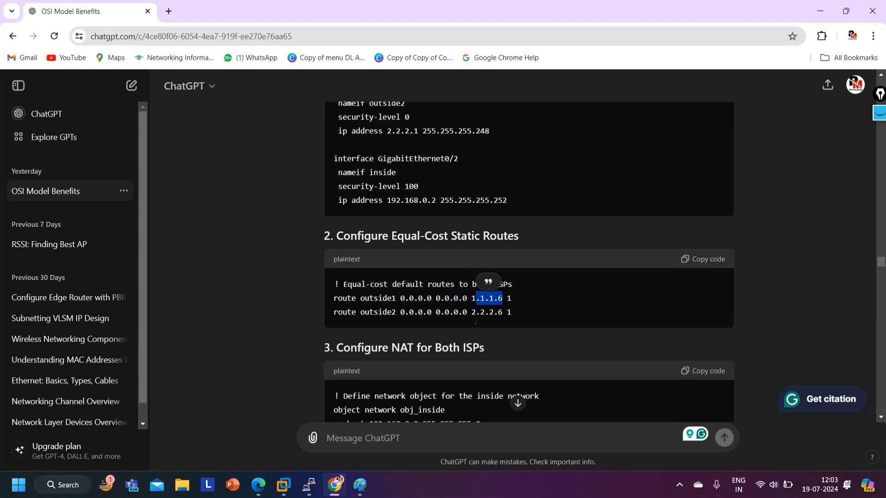
click(360, 484)
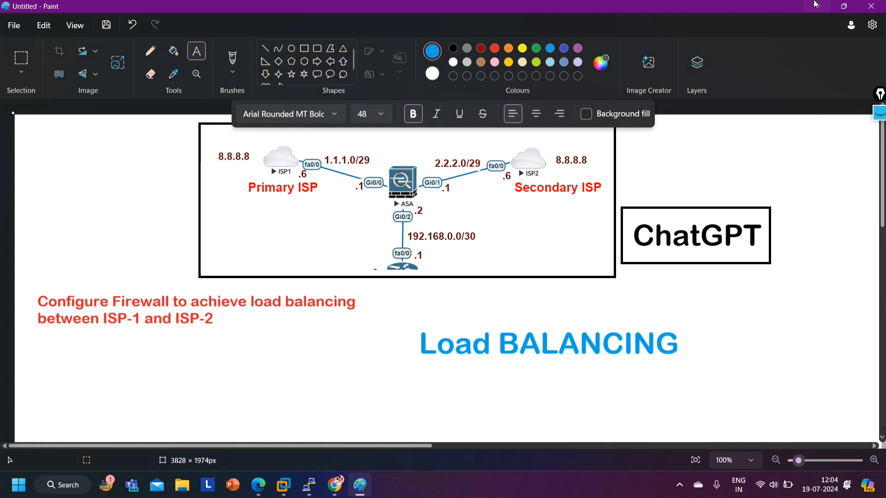
click(816, 6)
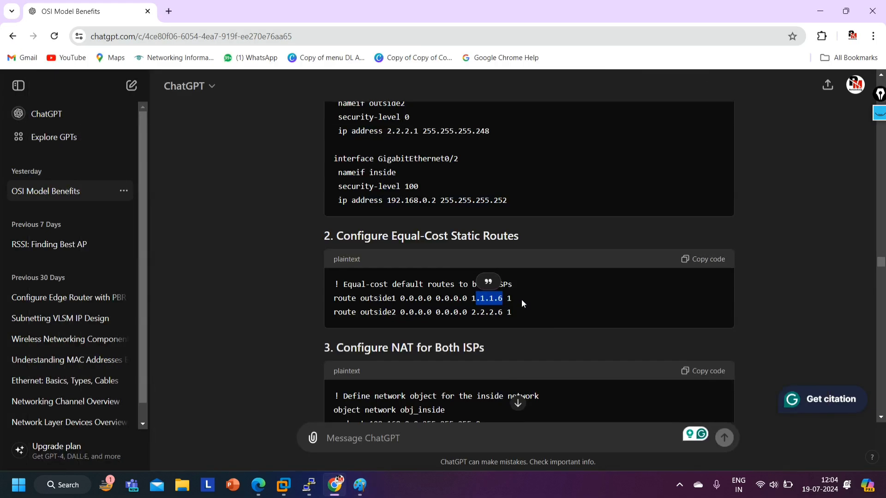
double_click(510, 298)
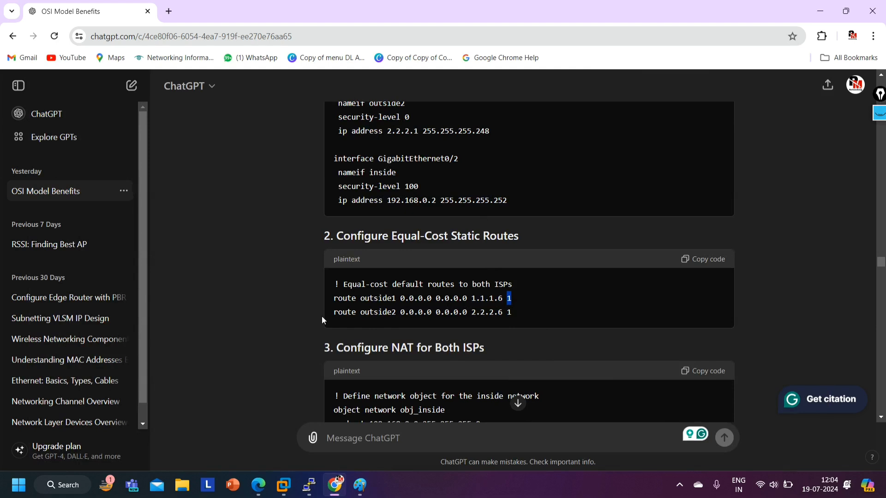
double_click(349, 312)
drag(367, 323, 503, 321)
double_click(422, 312)
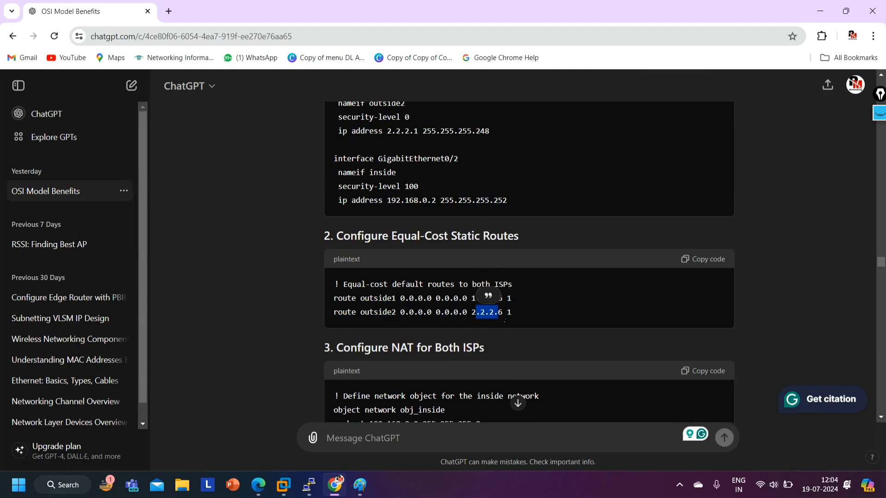
double_click(510, 312)
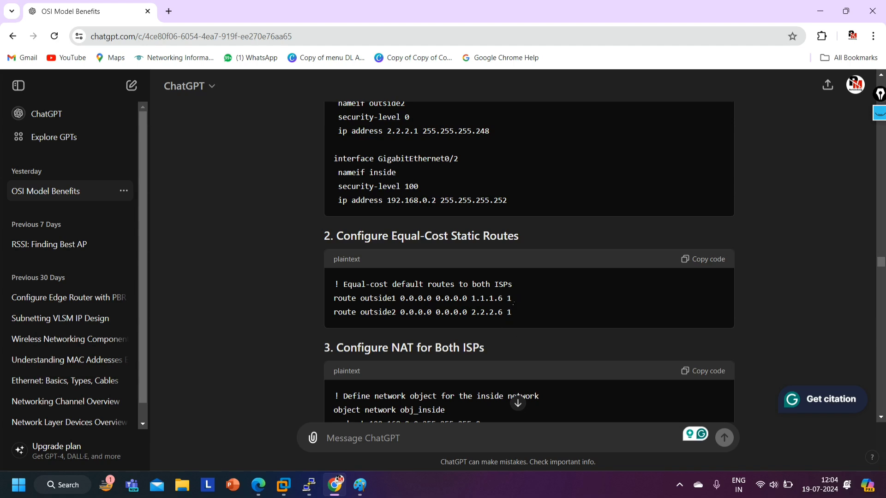
drag(514, 298, 523, 318)
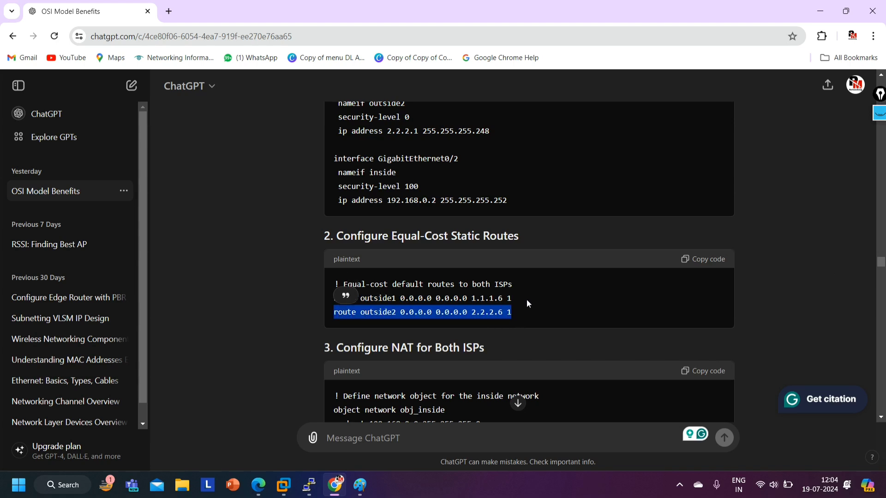
double_click(509, 298)
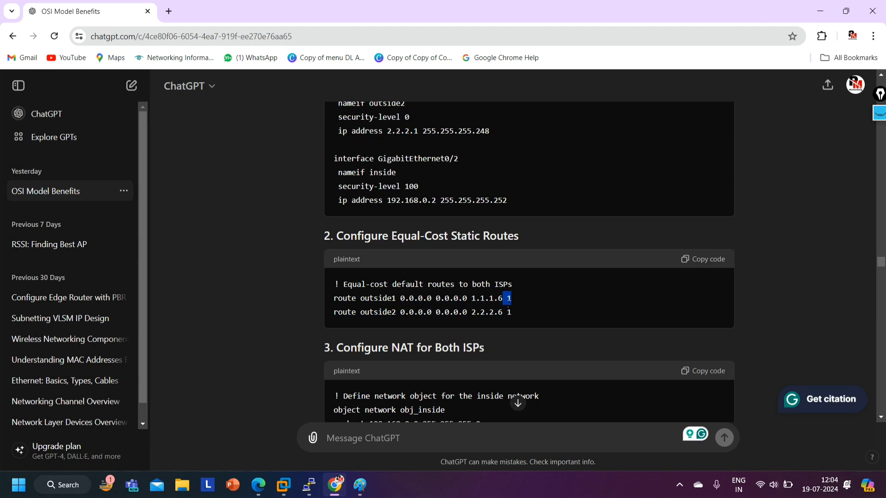
Switch to the EVE-NG lab topology and open a telnet console to the ASA node.
click(299, 487)
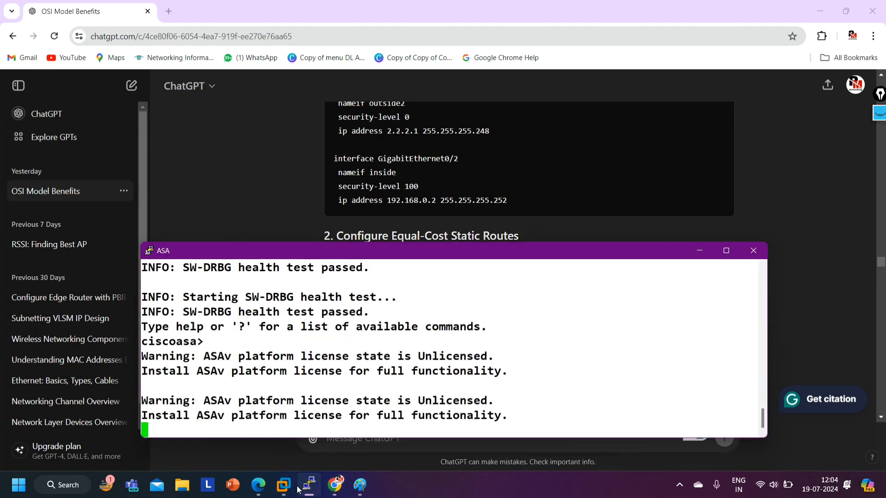
click(259, 485)
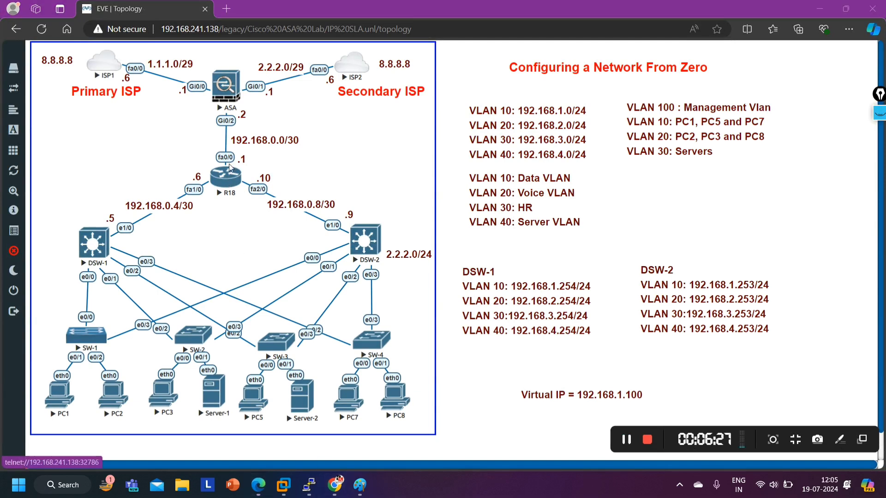
click(234, 89)
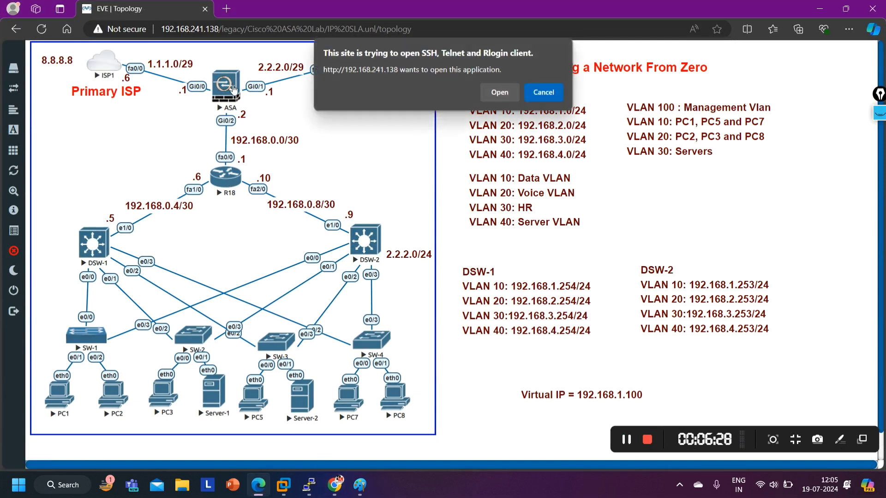
click(499, 92)
Move the console aside and enter privileged mode with 'en' and the enable password.
drag(311, 24, 418, 205)
key(Return)
text(en)
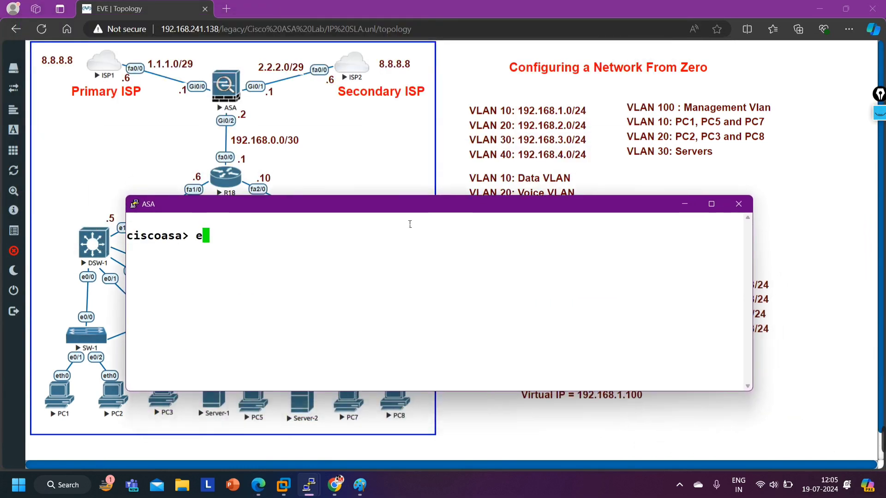
key(Return)
text(*****)
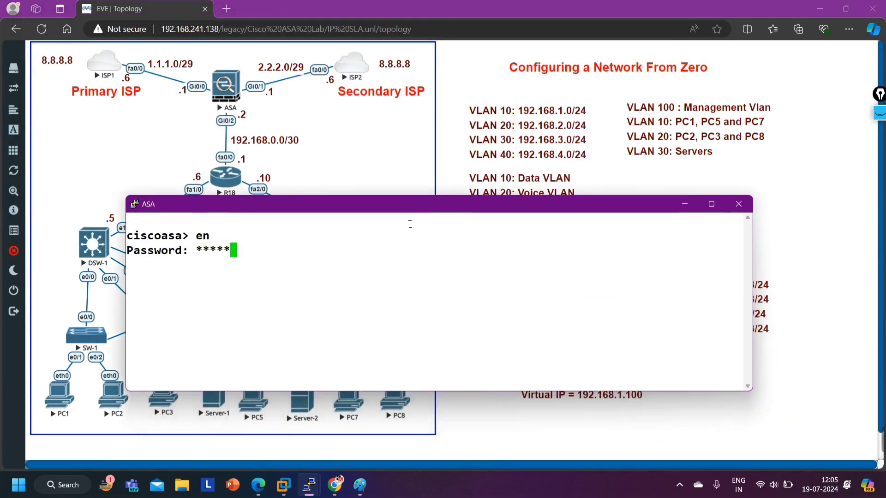
key(BackSpace)
key(Return)
key(Return)
key(Return)
Display the configured static routes and the ASA routing table with 'show run route' and 'show route'.
text(s)
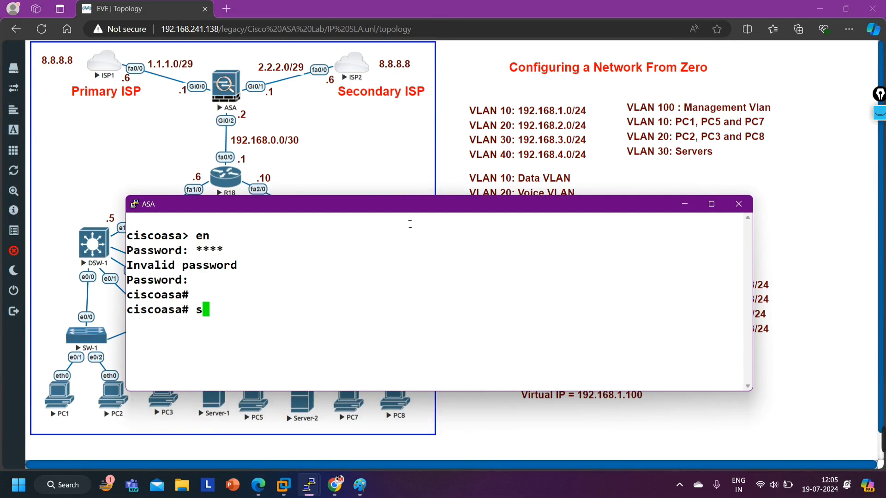
text(how run )
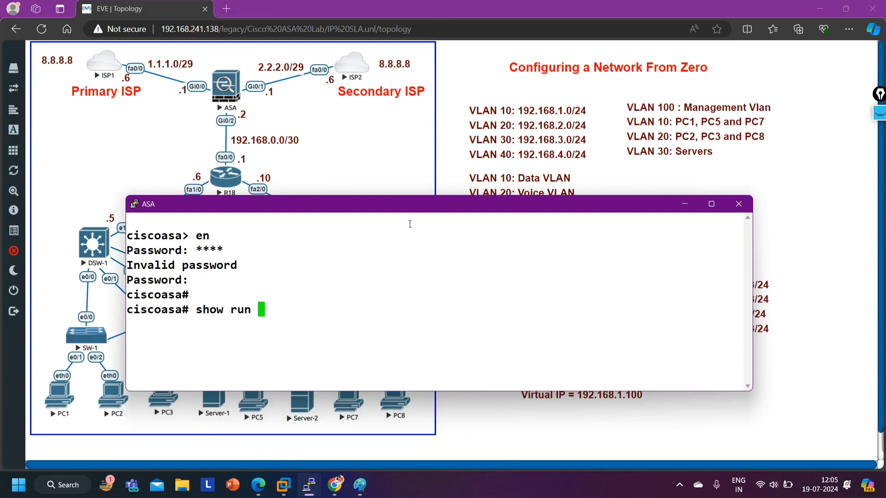
text(rou)
key(Tab)
key(Return)
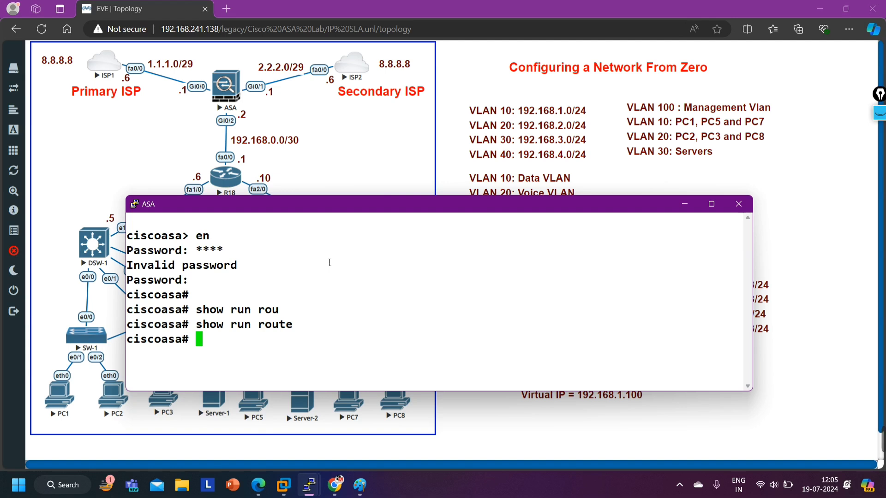
text(show route ')
key(Return)
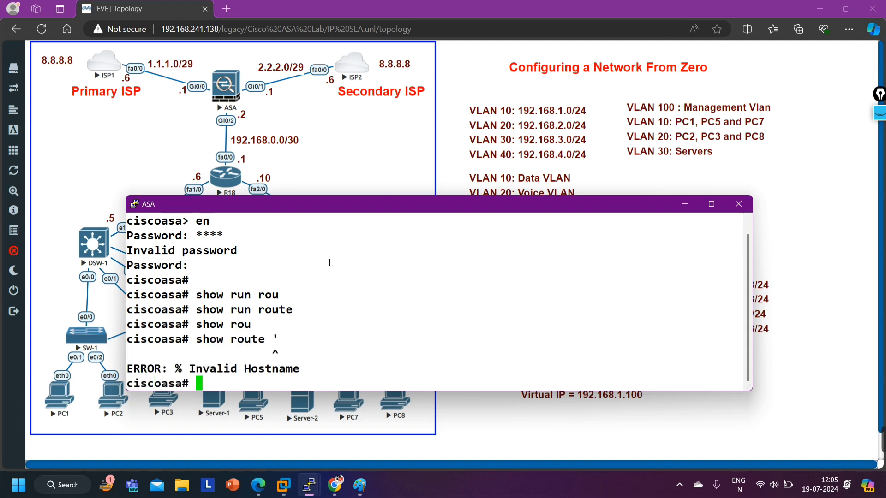
key(Up)
key(BackSpace)
key(Return)
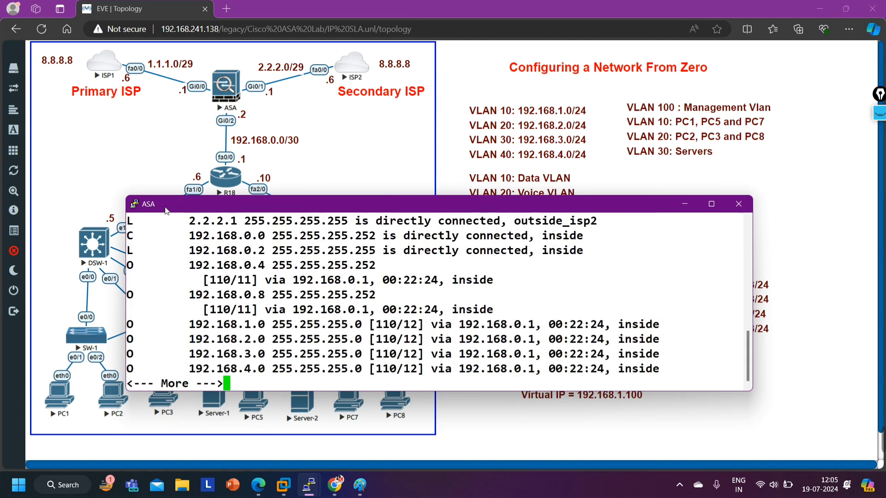
scroll(223, 286, up, 2)
drag(128, 244, 372, 324)
key(space)
key(Return)
key(Return)
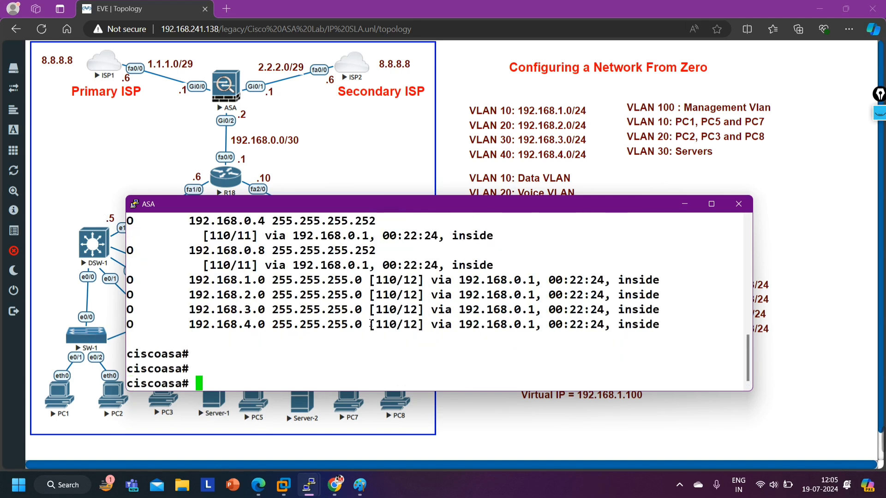
Run 'show int ip br' and mark Gi0/0–Gi0/2 at 1.1.1.1, 2.2.2.1 and 192.168.0.2.
text(show int )
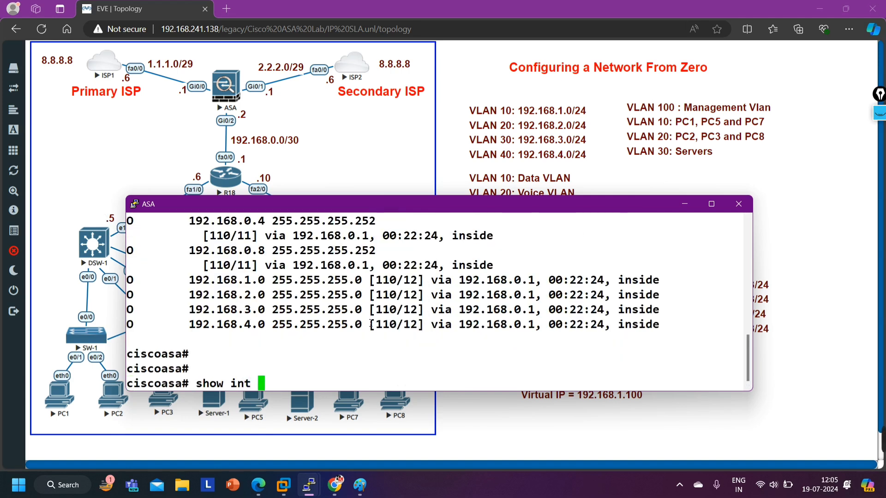
text(ip br)
key(Return)
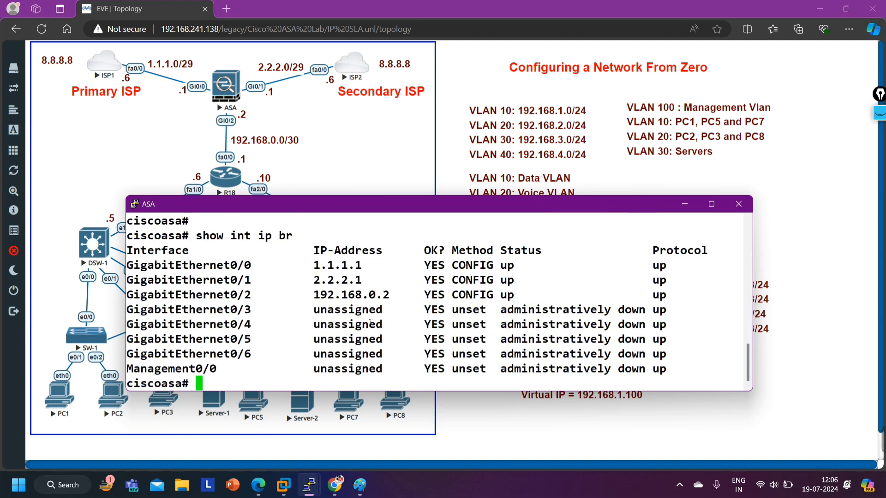
drag(183, 265, 700, 301)
Ping both ISP next hops, 1.1.1.6 and 2.2.2.6, from the ASA.
key(Return)
key(Return)
key(Return)
text(p)
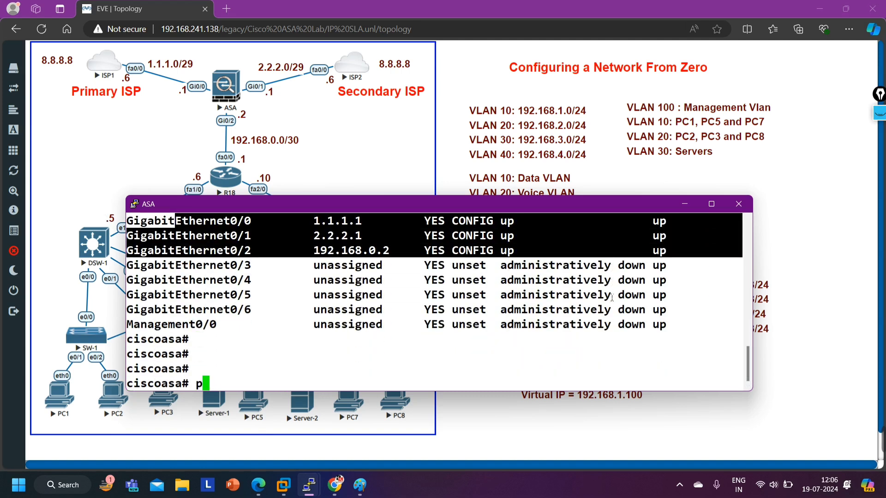
text(ing 1.1.1.6)
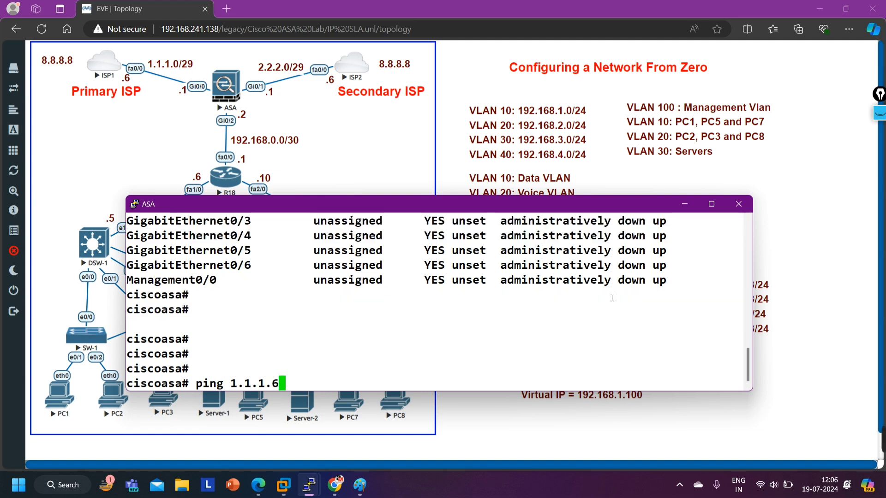
key(Return)
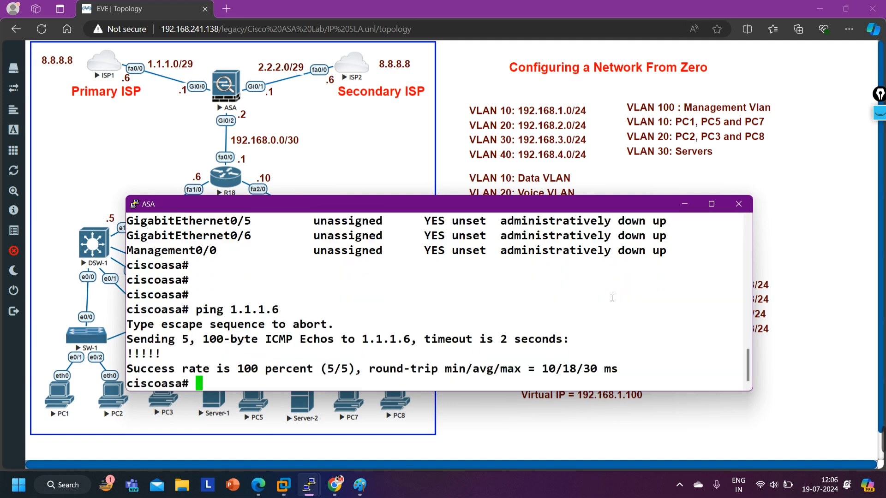
key(Return)
key(Return)
key(Return)
key(Return)
text(pin)
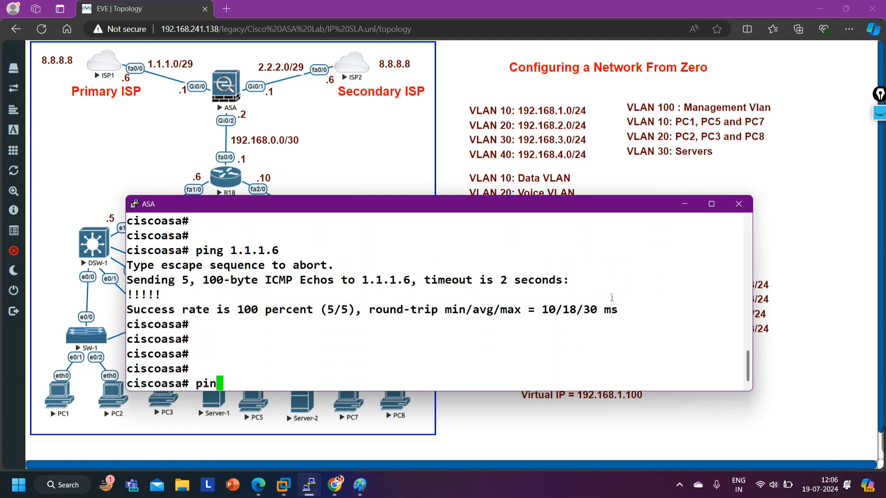
text(g 2.2.2.)
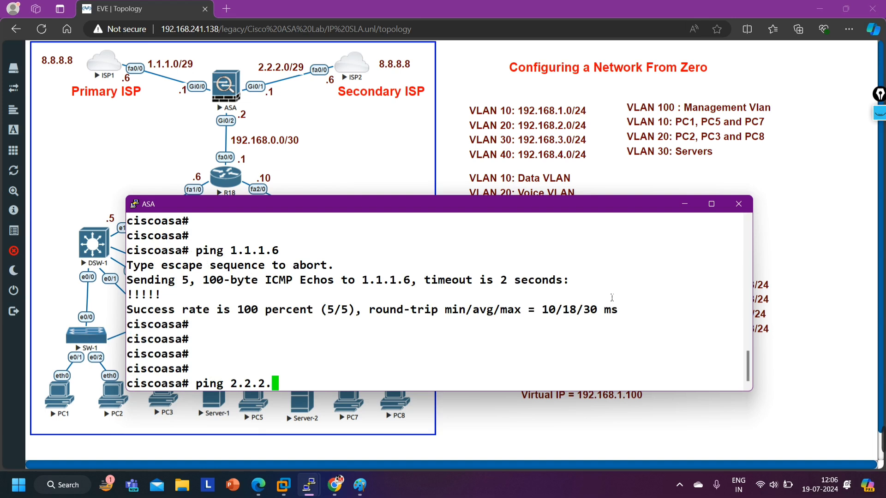
text(6)
key(Return)
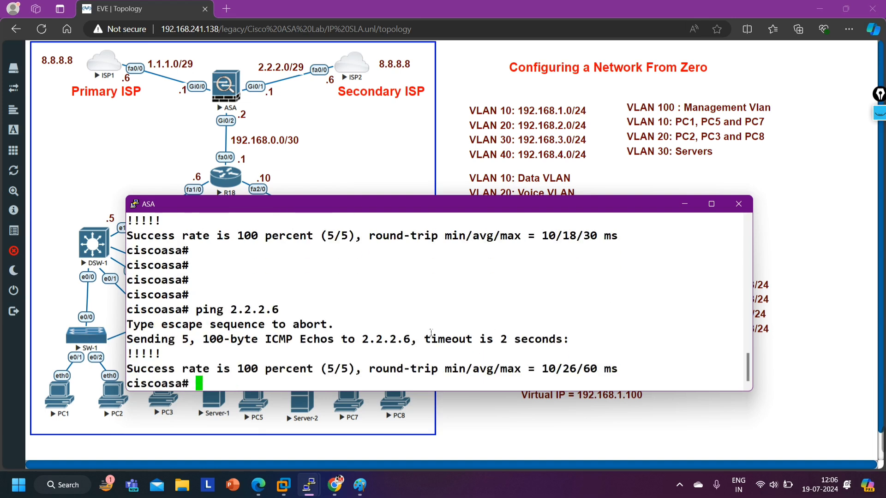
Enter global configuration mode with 'conf t'.
key(Return)
key(Return)
key(Return)
key(Return)
key(Return)
key(Return)
key(Return)
key(Return)
key(Return)
key(Return)
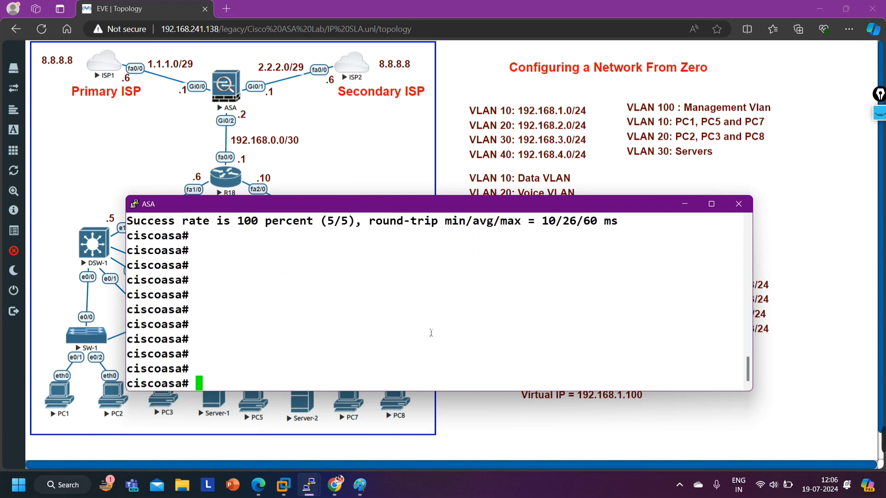
text(conf t)
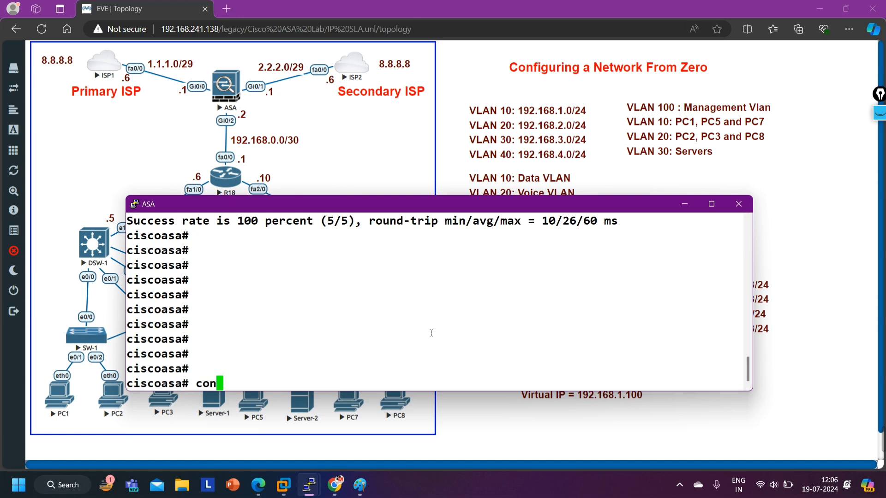
key(Return)
key(Return)
key(Return)
key(Return)
key(Return)
key(Return)
key(Return)
key(Return)
key(Return)
key(Return)
key(Return)
key(Return)
key(Return)
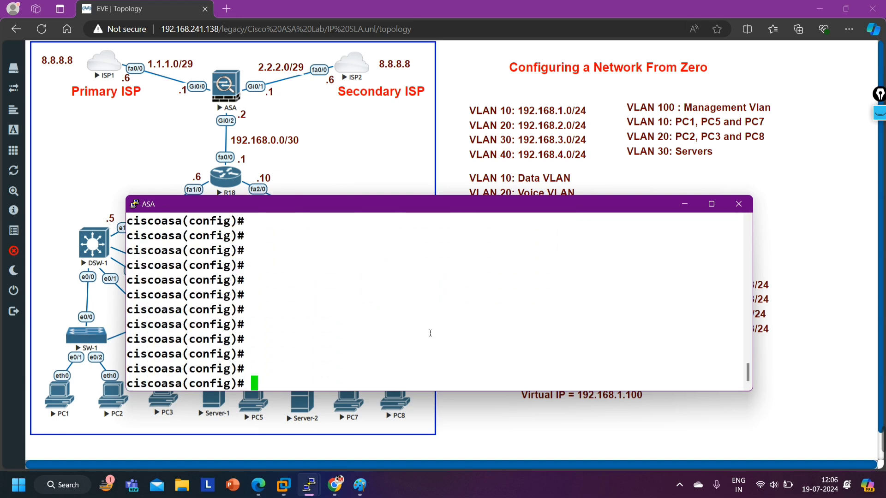
click(334, 485)
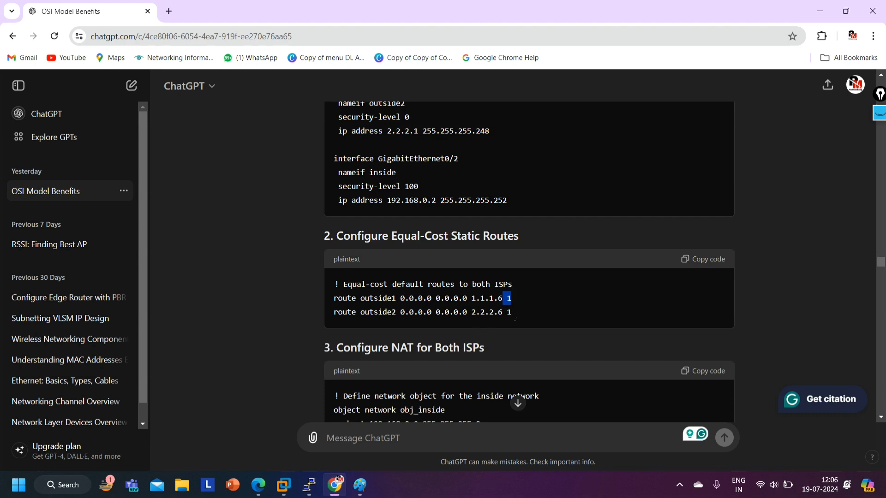
drag(519, 297, 344, 309)
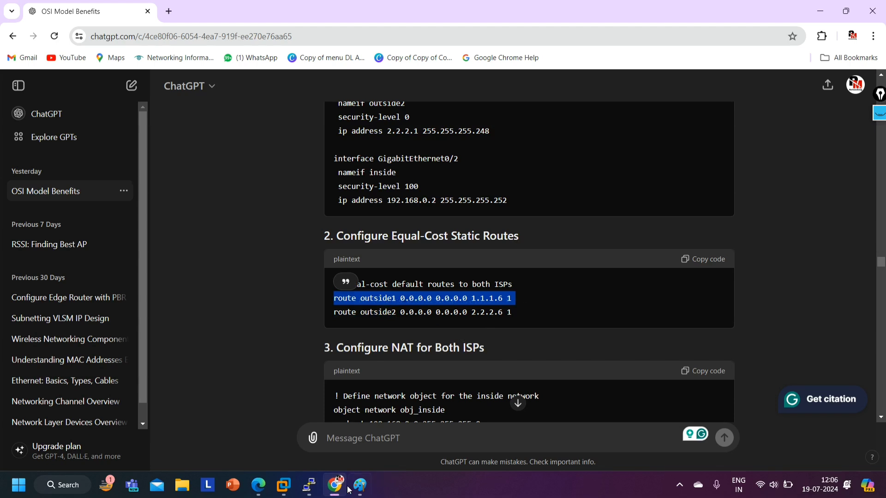
click(308, 485)
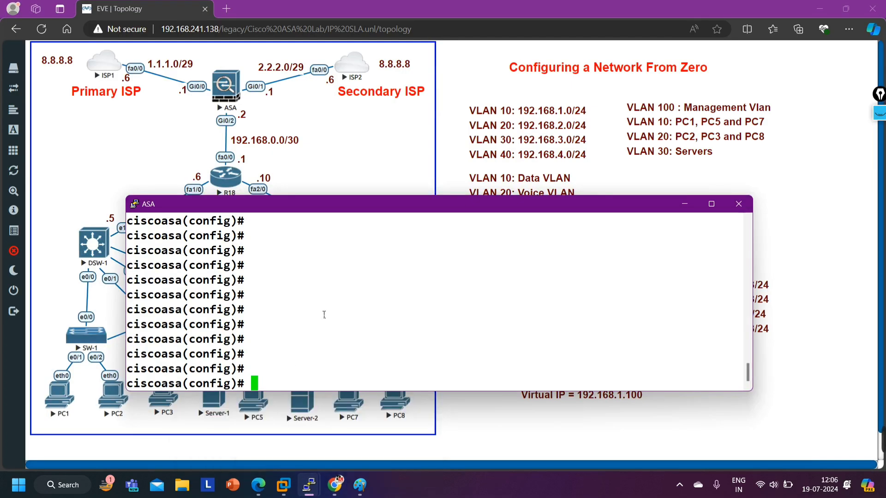
Add the default route 'route outside_isp1 0.0.0.0 0.0.0.0 1.1.1.6 1'.
text(rou)
key(Tab)
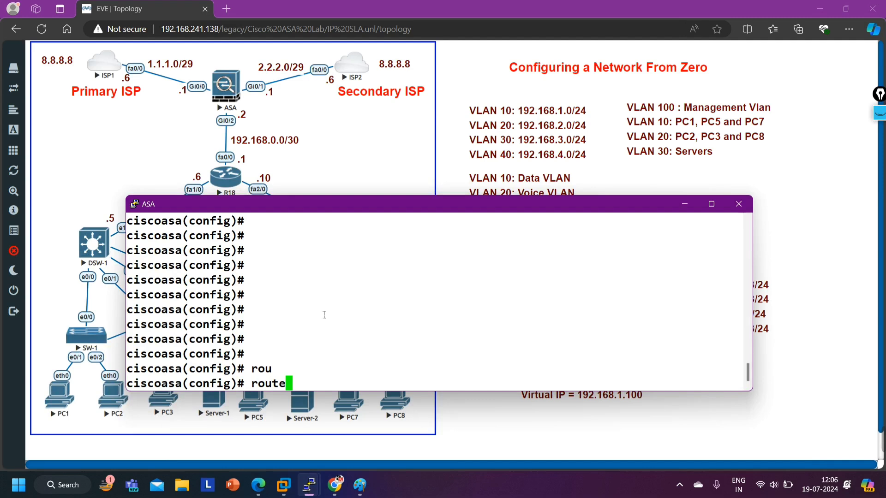
text(ou)
key(Tab)
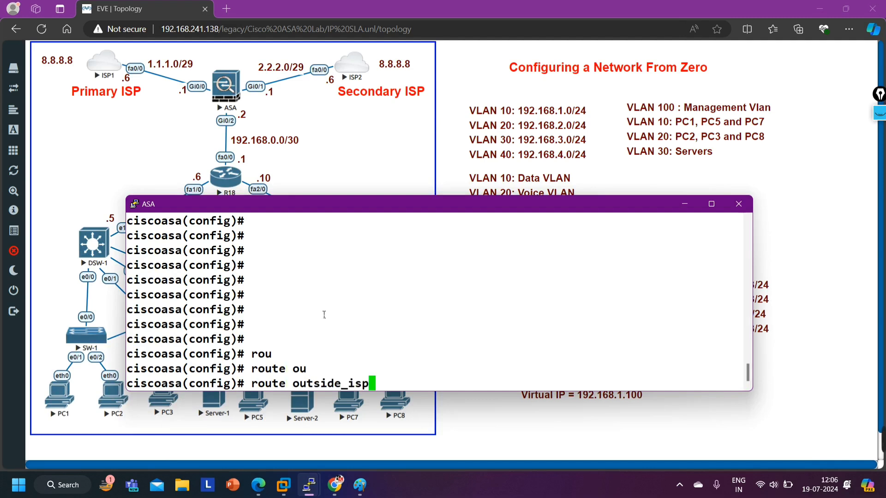
text(1 0.0.0.0 0.0.0.0)
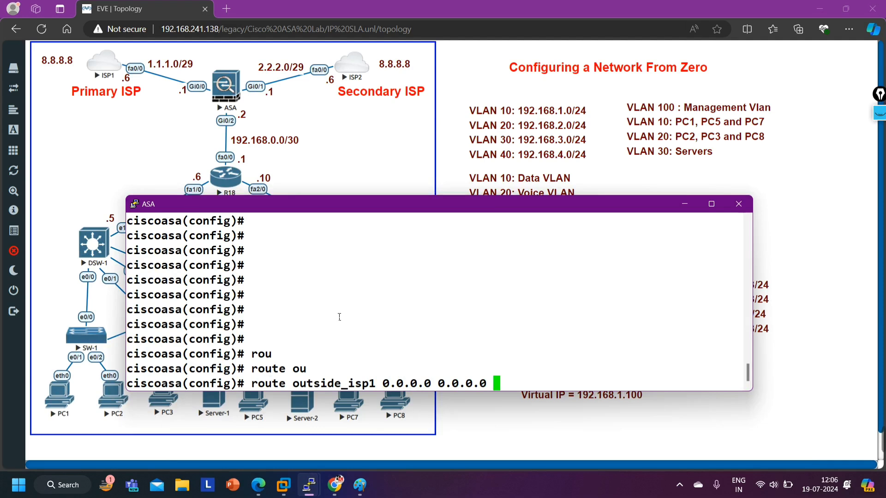
text( 1.1.1.)
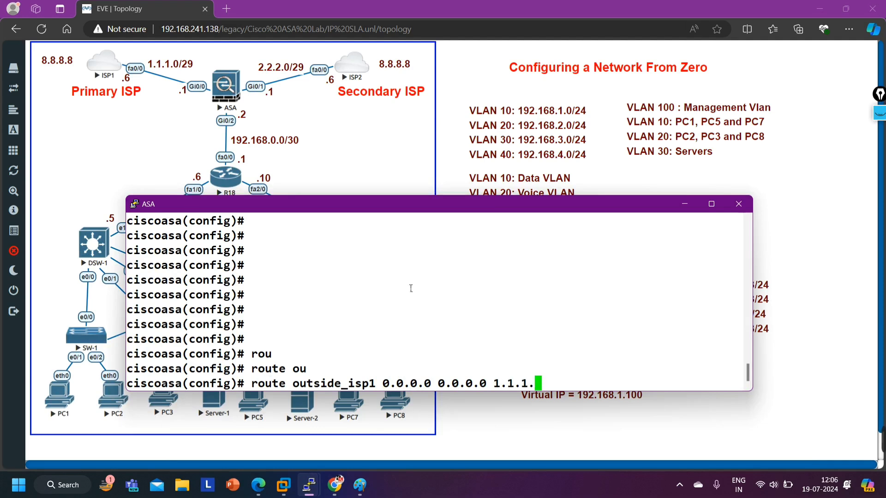
text(6 1)
key(Return)
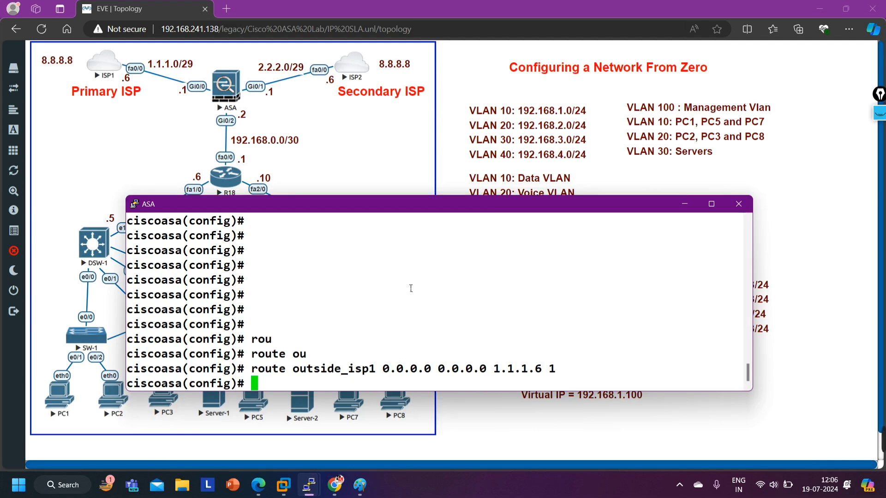
key(Return)
key(Return)
Enter the equal-cost outside_isp2 default route via 2.2.2.6 with distance 1, which is rejected.
text(ou)
key(Tab)
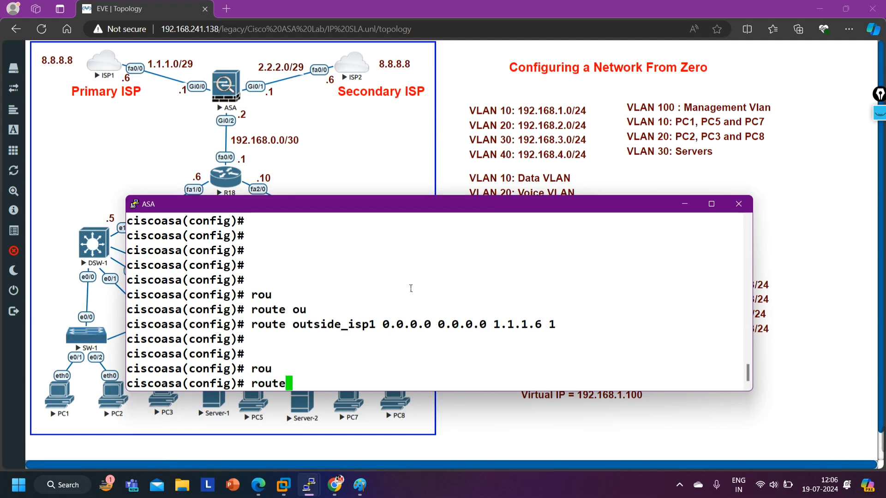
text(ou)
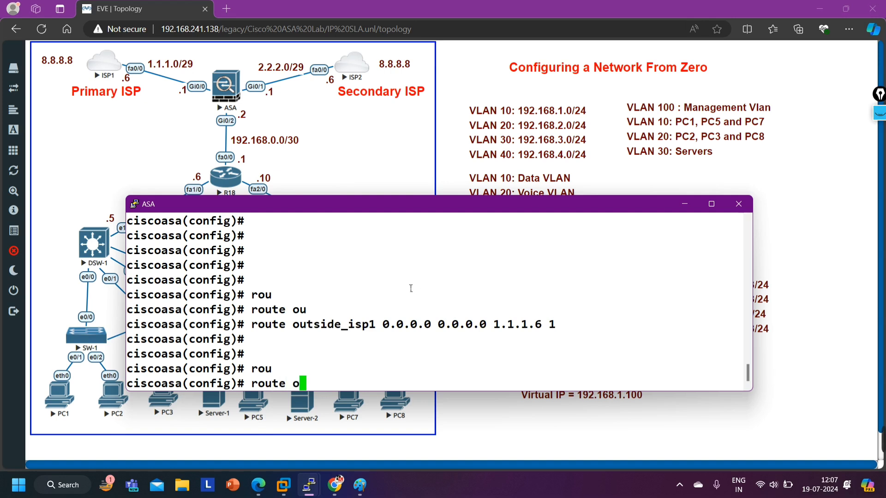
key(Tab)
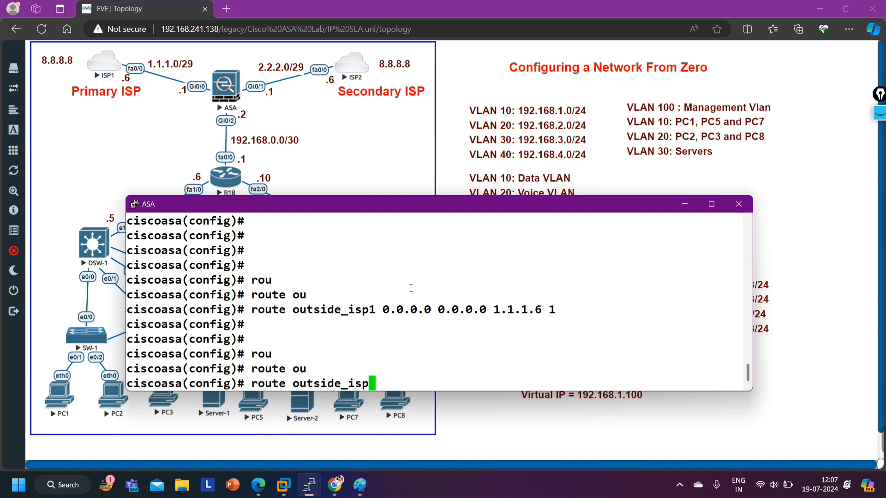
text(2 0.0.0.0 0.0.0.0 1.)
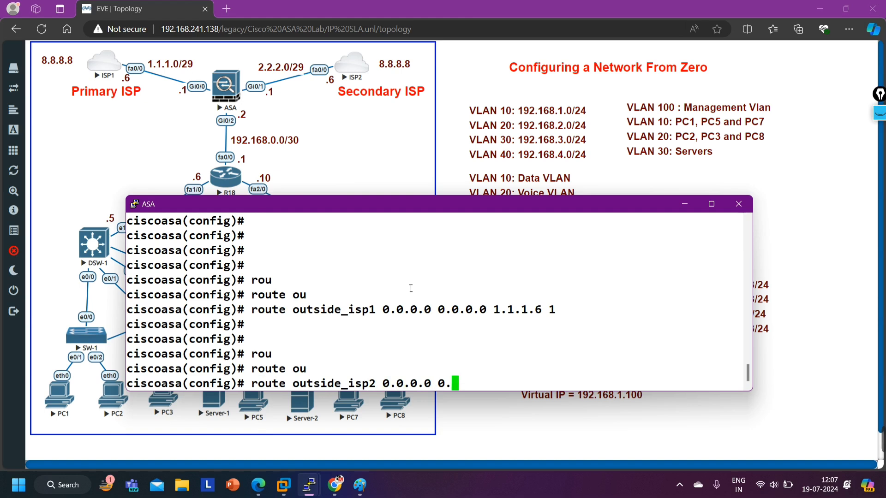
text(1)
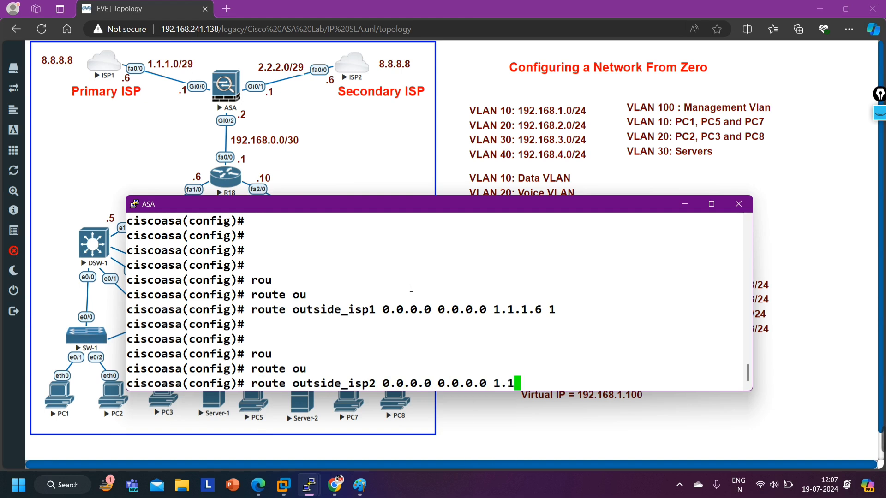
key(BackSpace)
key(BackSpace)
key(BackSpace)
text(2.2.2.6 1)
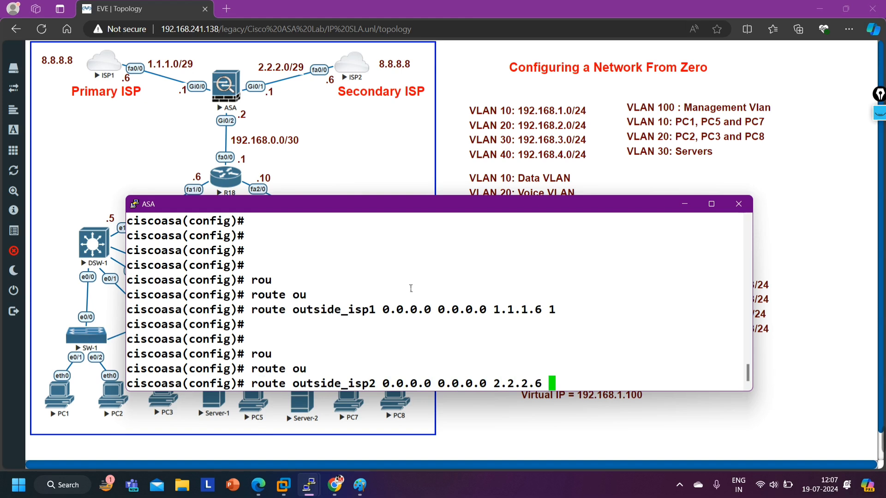
key(Return)
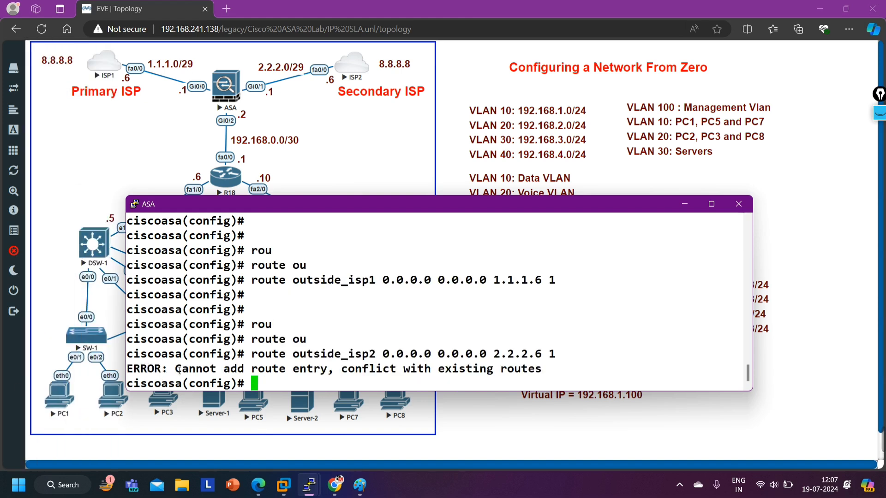
Point out the conflict error and re-enter the ISP2 route via 2.2.2.6 with distance 2.
drag(168, 375, 548, 371)
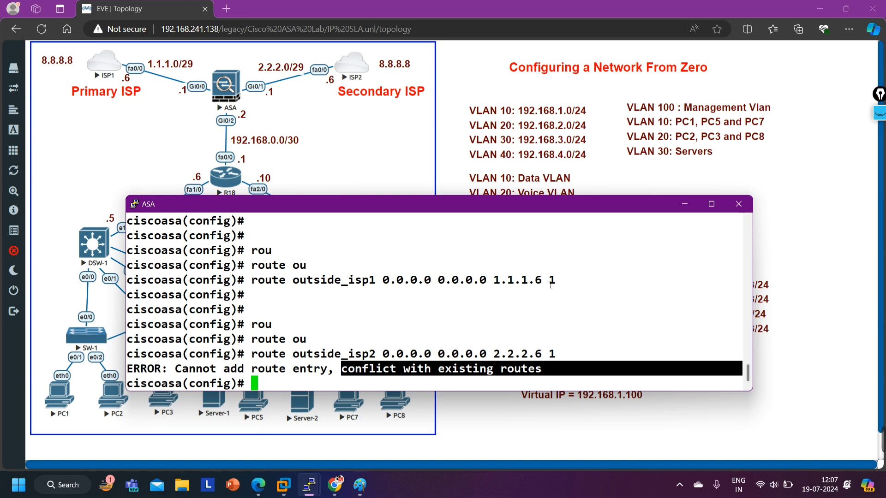
drag(543, 280, 563, 287)
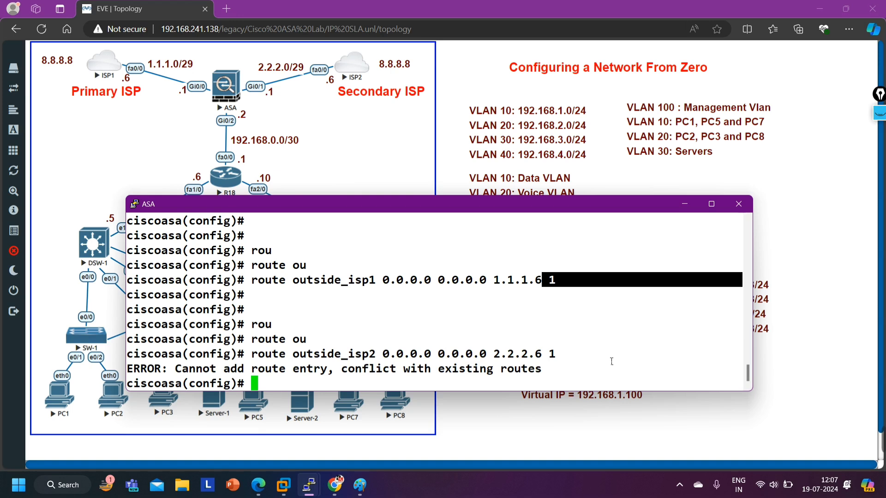
key(Up)
key(BackSpace)
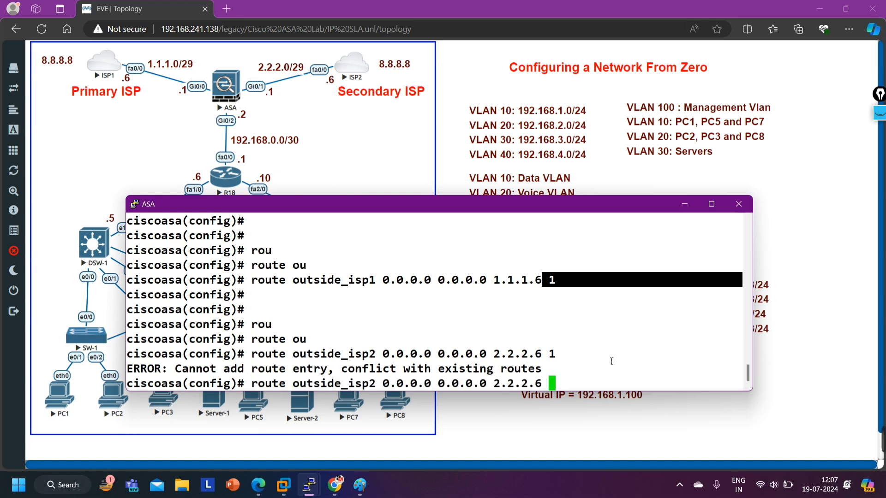
text(2)
key(Return)
drag(580, 373, 550, 374)
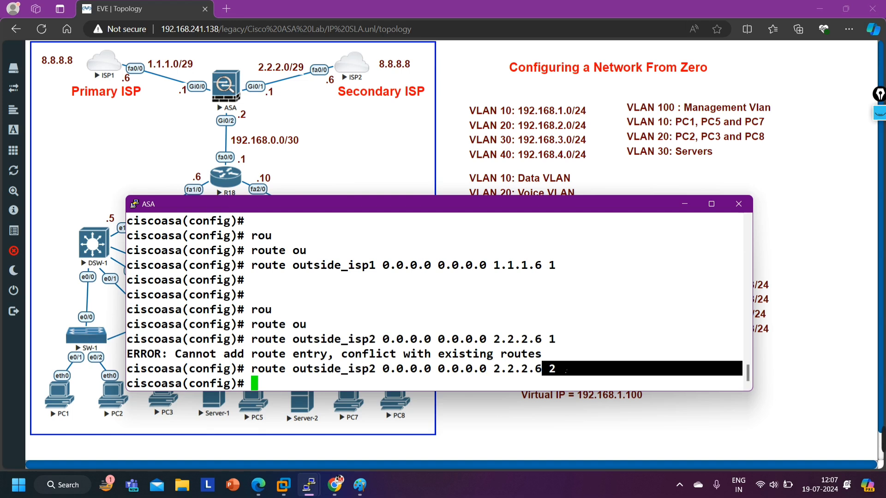
Remove it with 'no route outside_isp2 0.0.0.0 0.0.0.0 2.2.2.6 2' and hide the console.
key(Up)
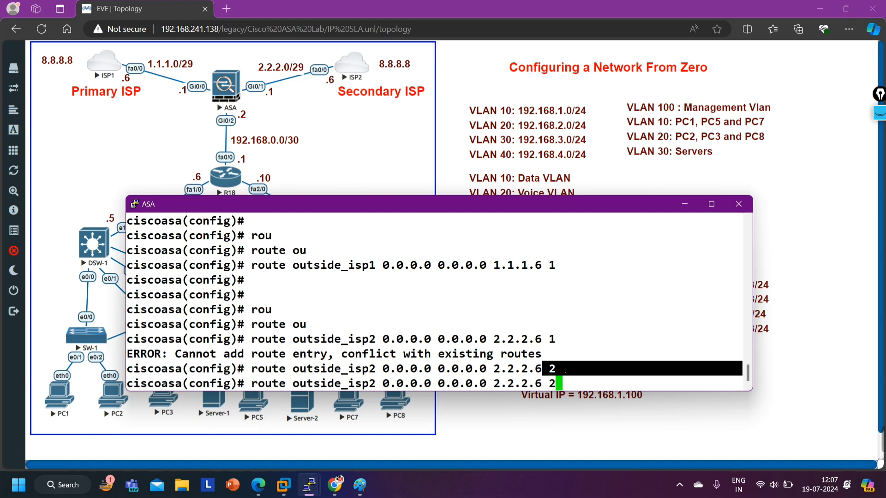
key(ctrl+a)
text(no)
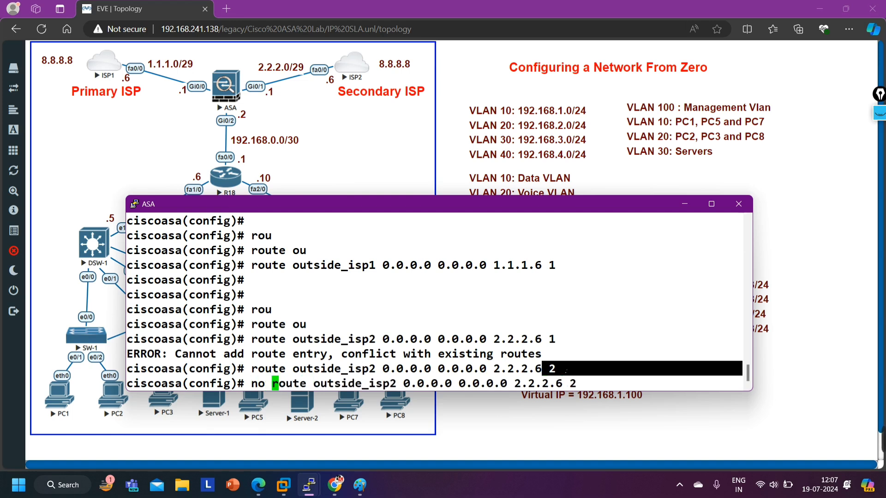
key(Return)
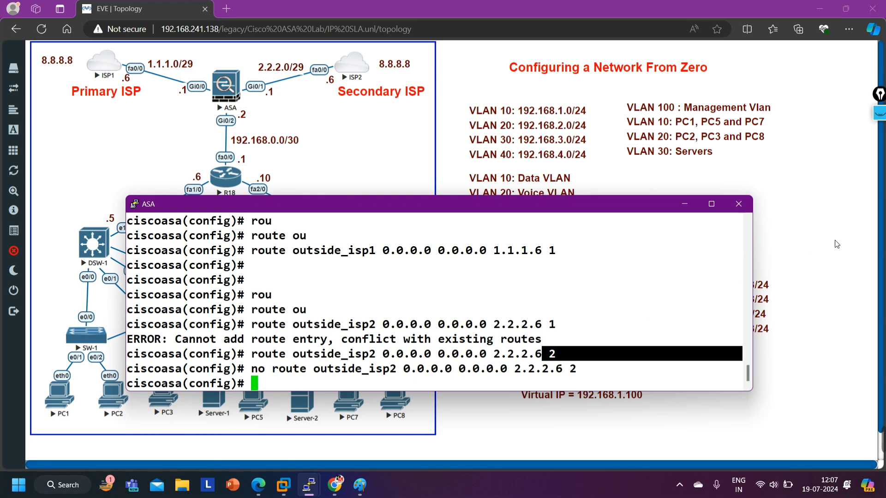
click(816, 228)
Highlight ChatGPT's two equal-cost default route lines, then bring the ASA console back.
click(337, 486)
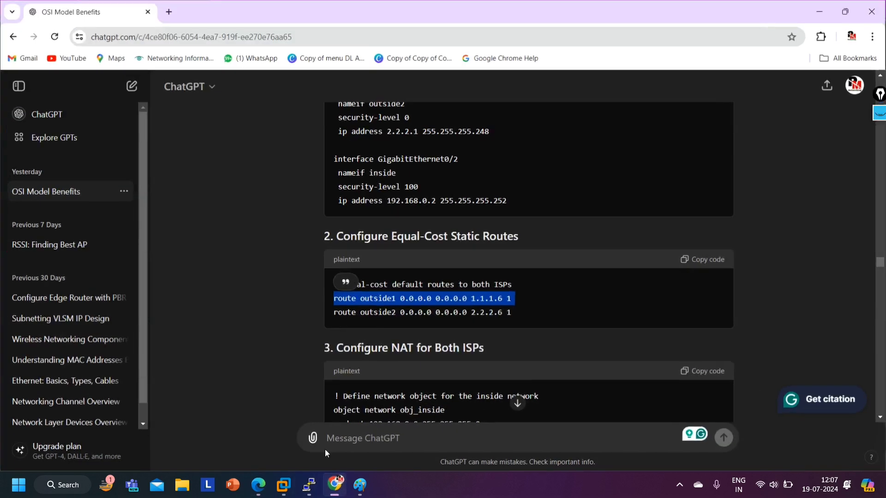
drag(527, 318, 333, 298)
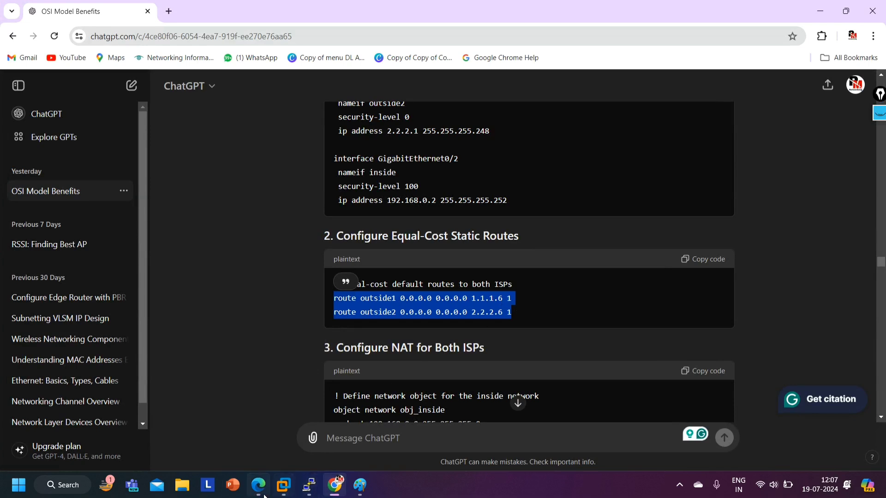
click(306, 488)
click(307, 487)
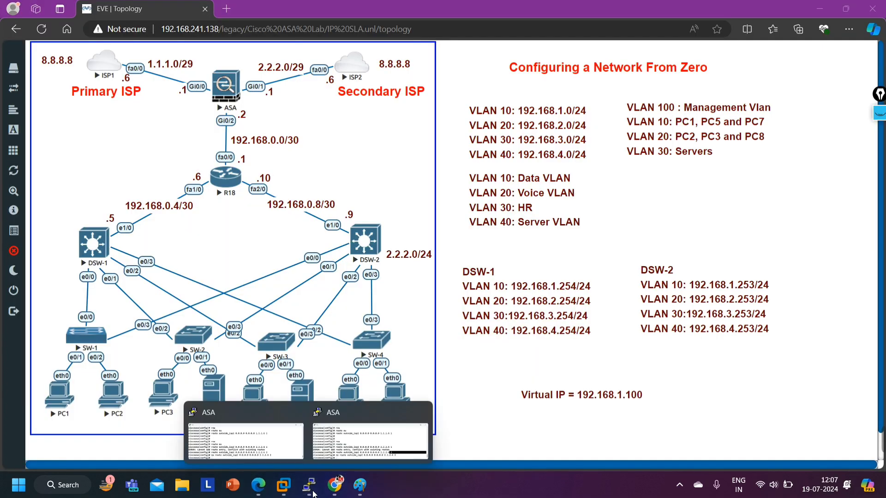
click(389, 443)
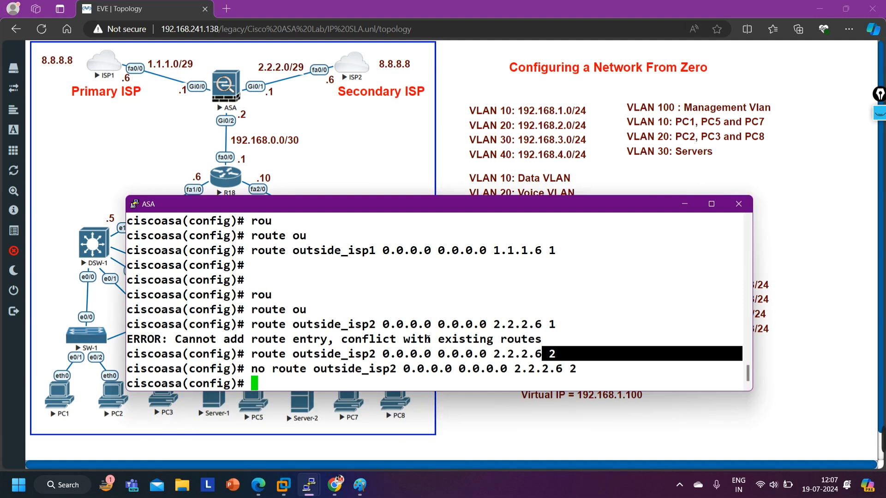
Run 'show running-config route' on the ASA to list its configured static routes.
key(Return)
key(Return)
key(Return)
text(show run rou)
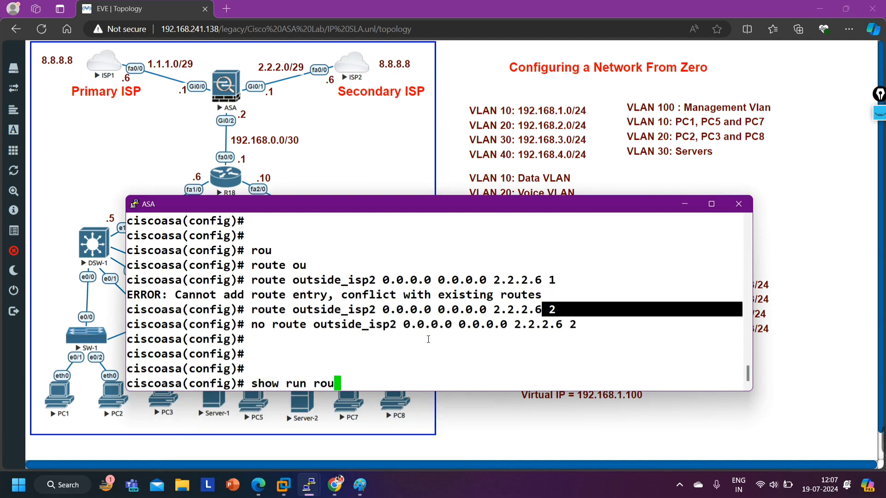
key(Tab)
key(Return)
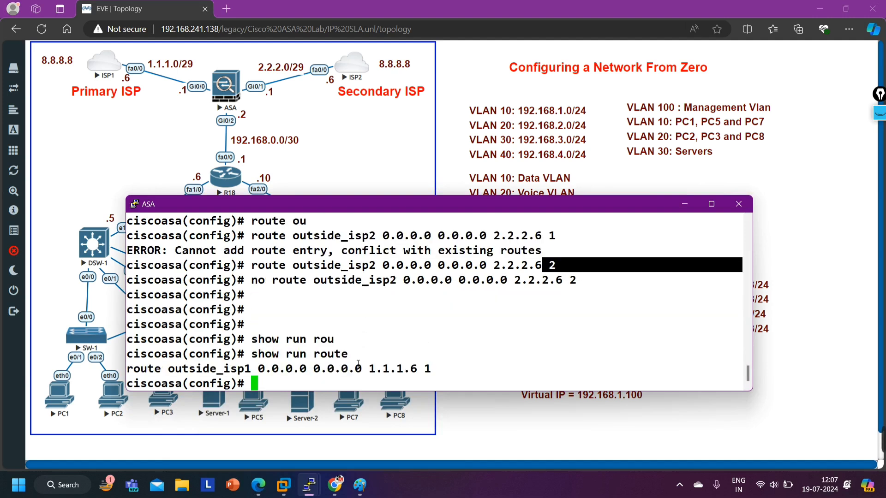
Run 'show route', highlight the S* default via 1.1.1.6, and return to ChatGPT.
key(Return)
key(Return)
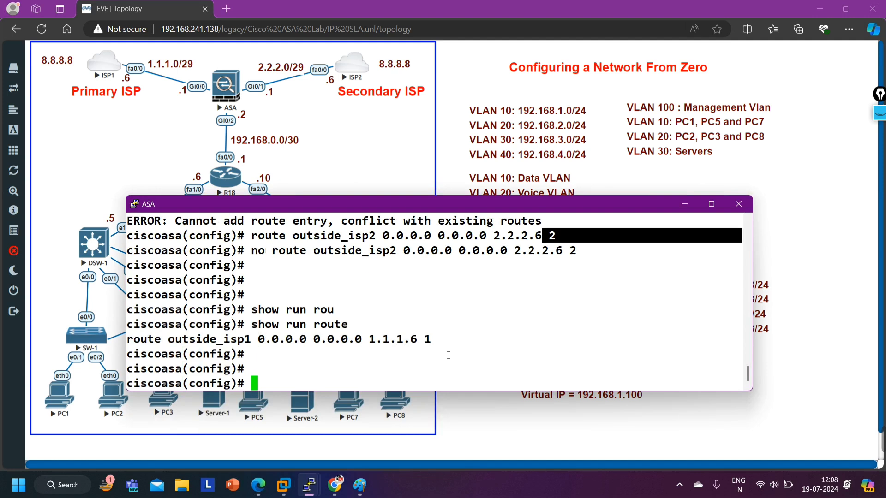
text(show rou)
key(Tab)
key(Return)
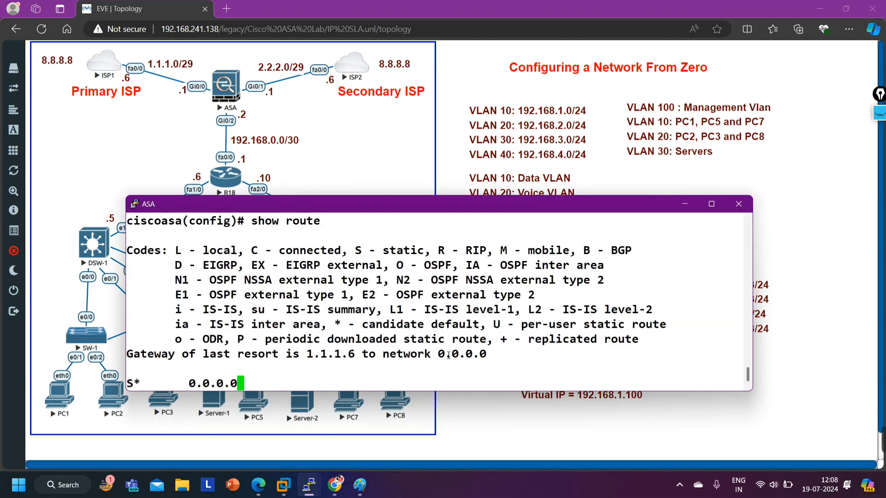
scroll(288, 324, up, 2)
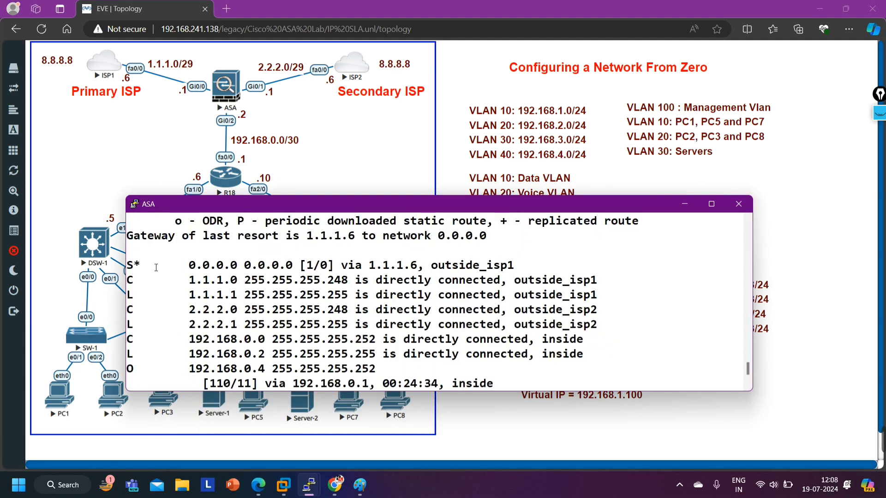
drag(134, 265, 742, 266)
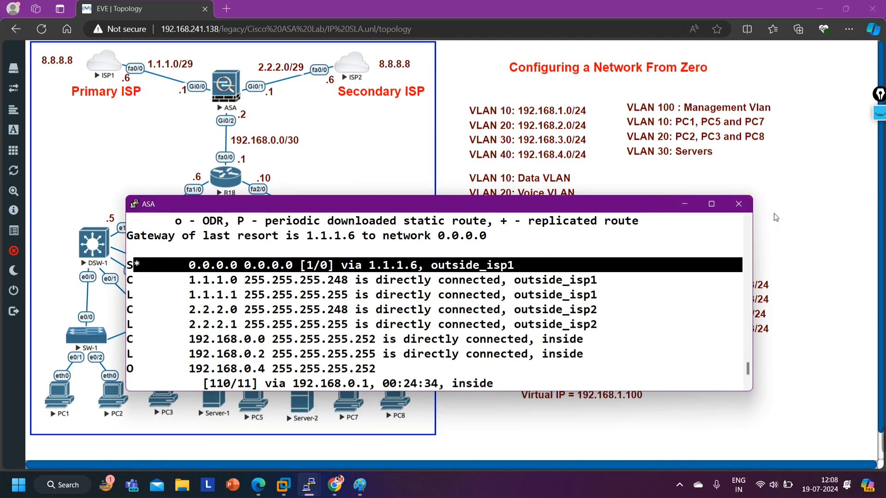
click(684, 203)
click(335, 484)
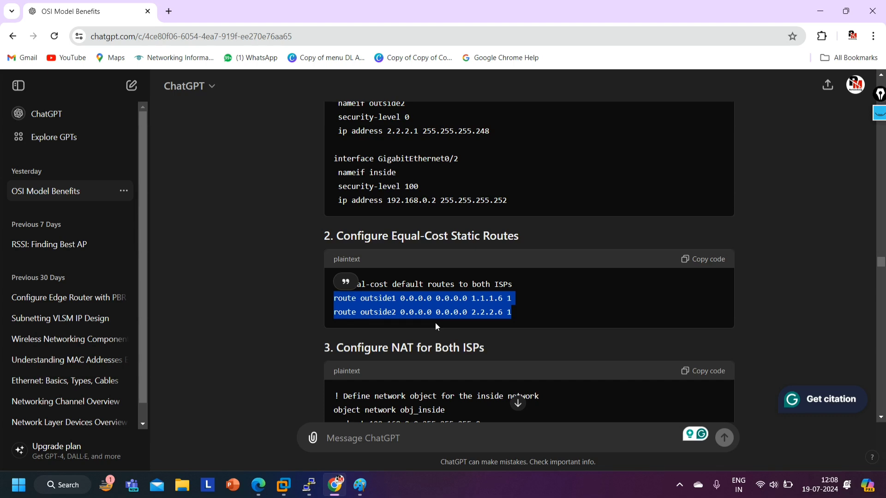
click(330, 301)
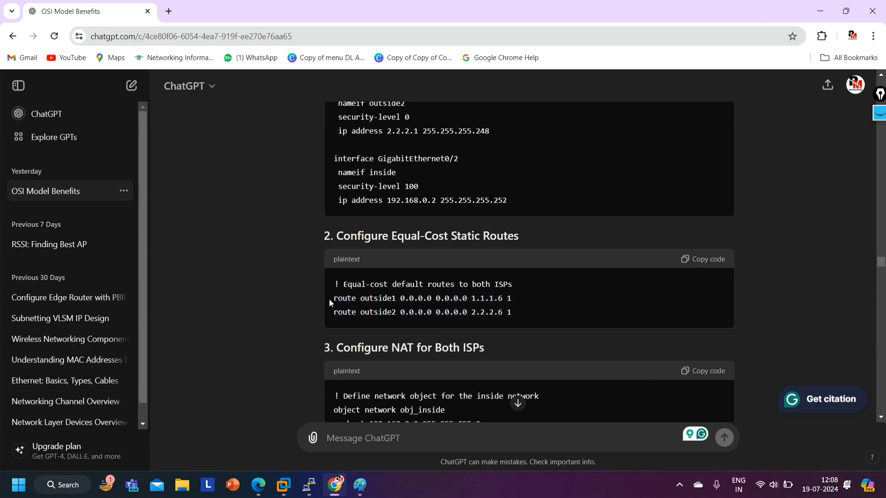
drag(330, 300, 524, 311)
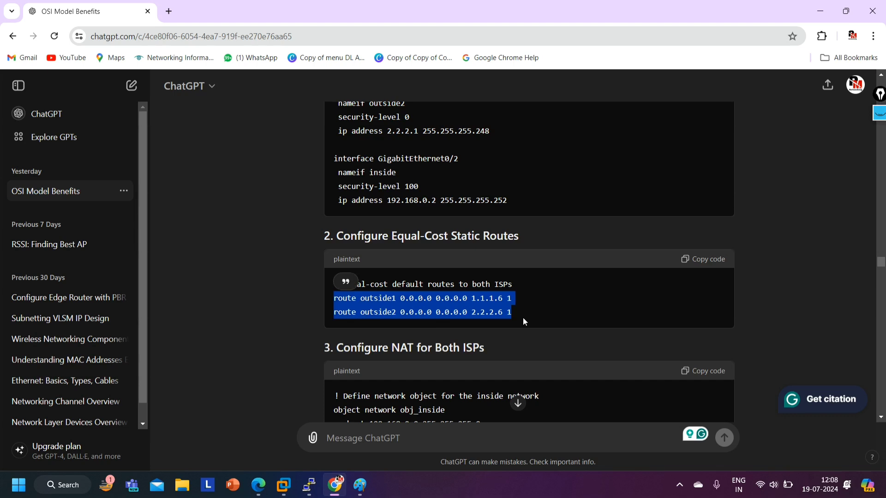
drag(522, 317, 335, 306)
Minimize Chrome so the EVE-NG lab topology shows again.
click(819, 11)
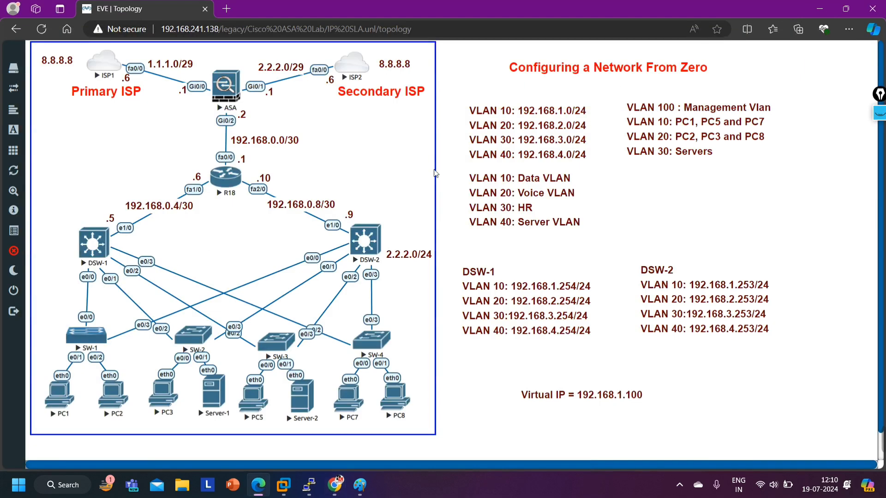